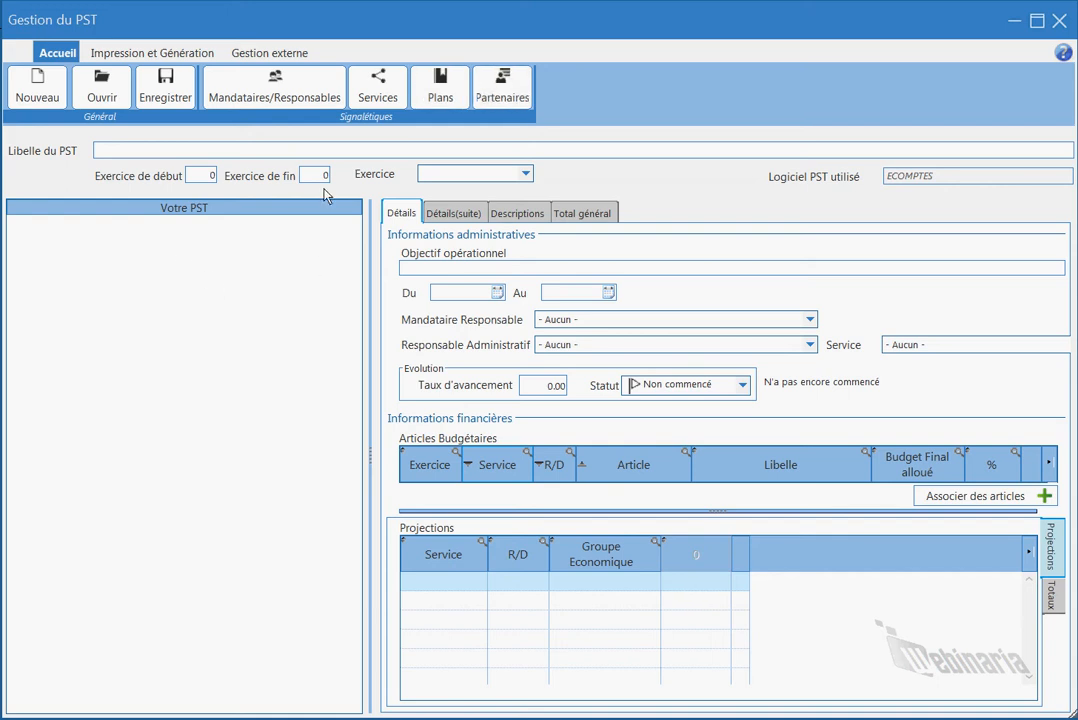
Enter a new person with civility MONSIEUR, last name, first name and function MANDATAIRE.
{"action": "left_click", "coordinate": [307, 88]}
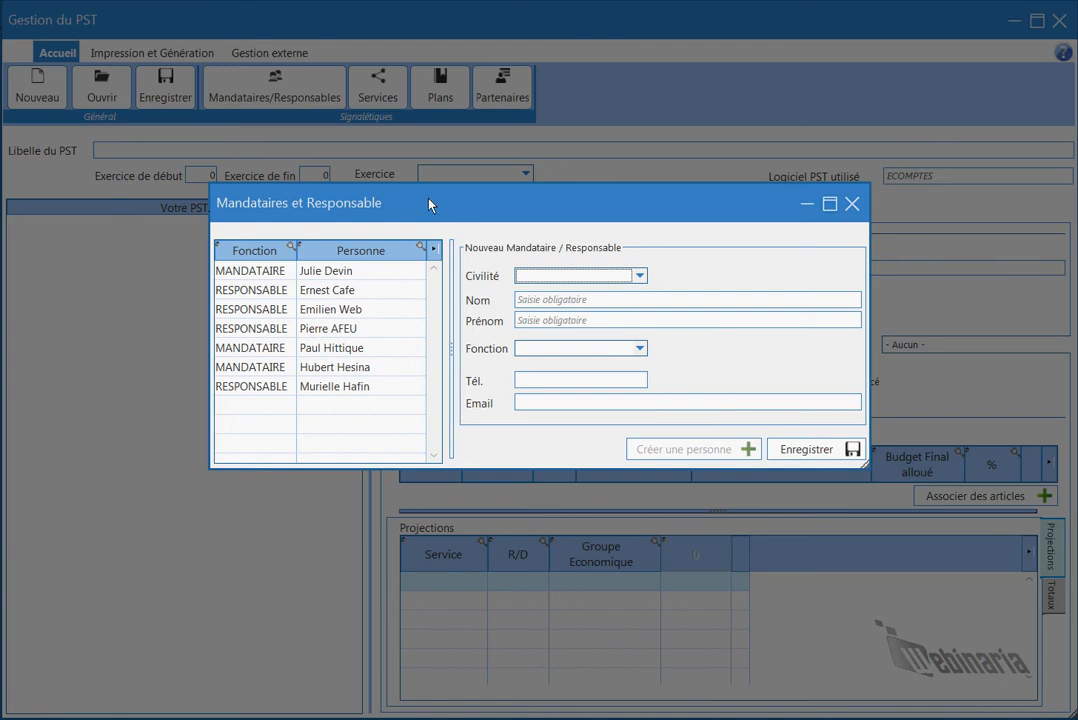
{"action": "left_click", "coordinate": [640, 277]}
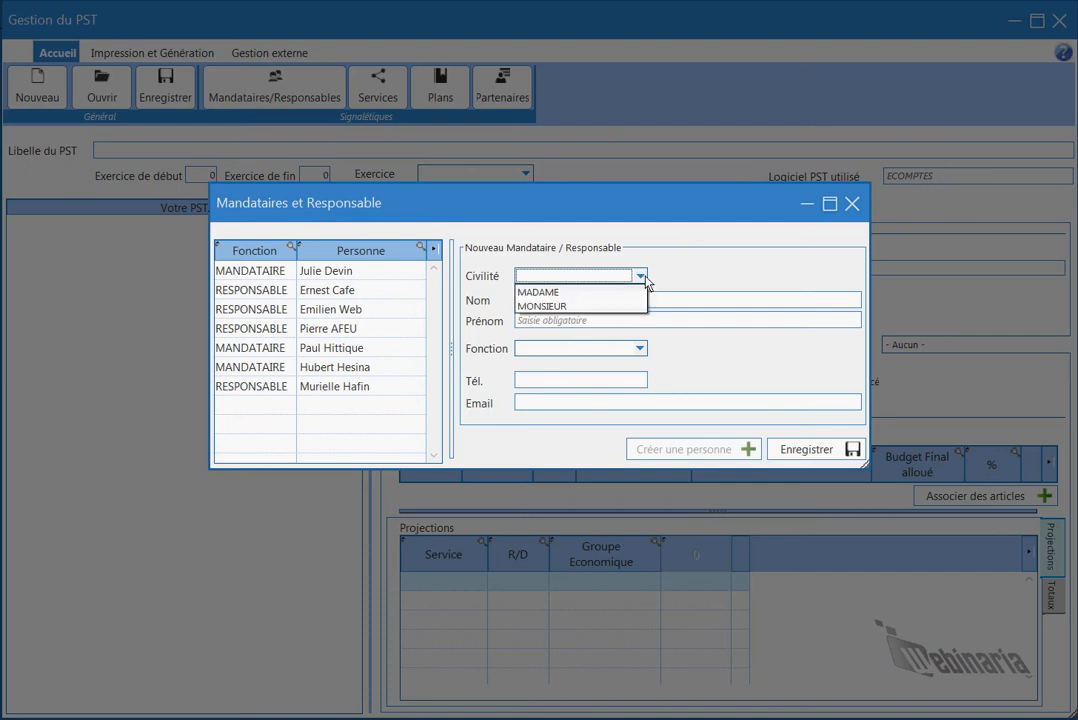
{"action": "left_click", "coordinate": [565, 293]}
{"action": "left_click", "coordinate": [583, 307]}
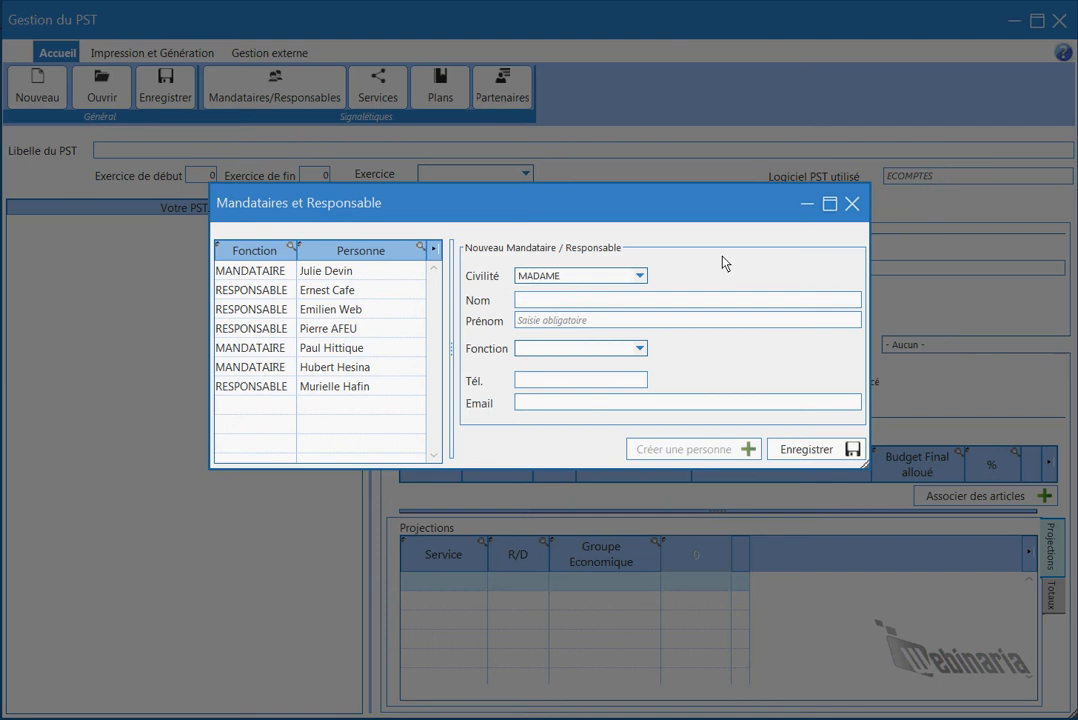
{"action": "left_click", "coordinate": [561, 319]}
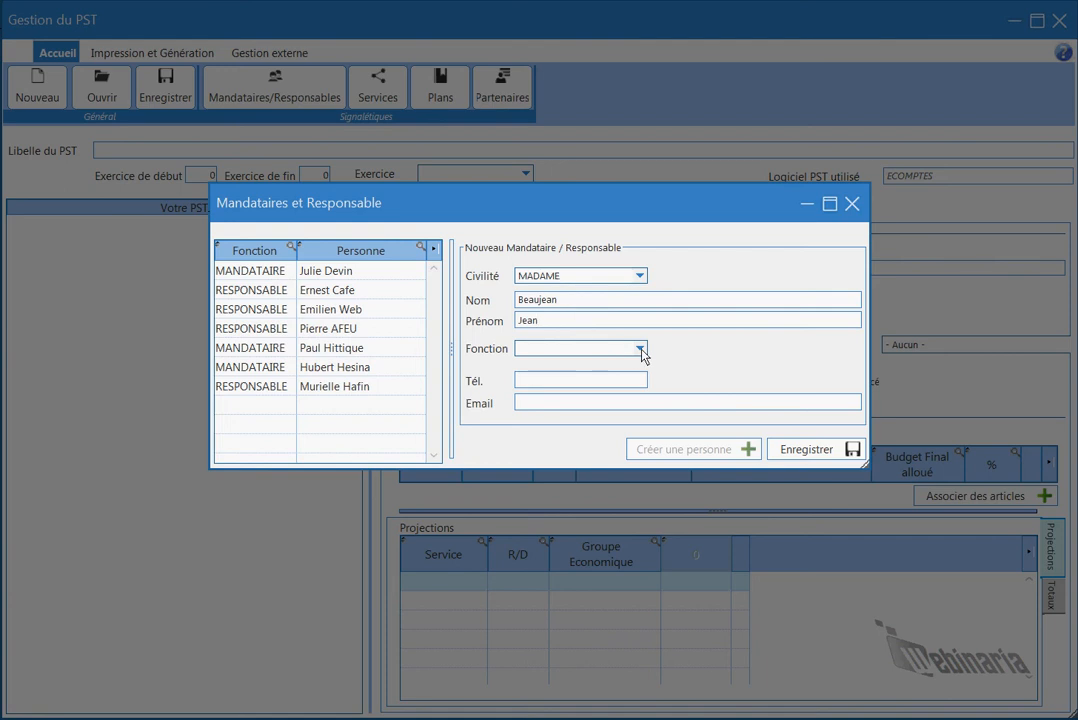
{"action": "left_click", "coordinate": [640, 276]}
{"action": "left_click", "coordinate": [606, 307]}
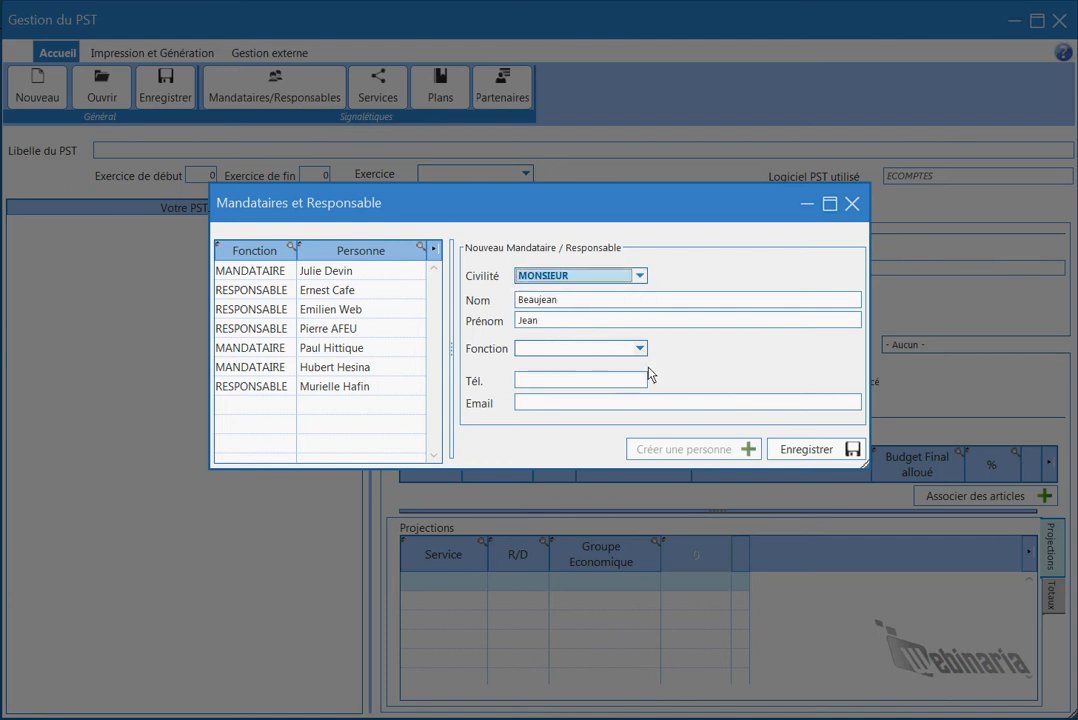
{"action": "left_click", "coordinate": [640, 349]}
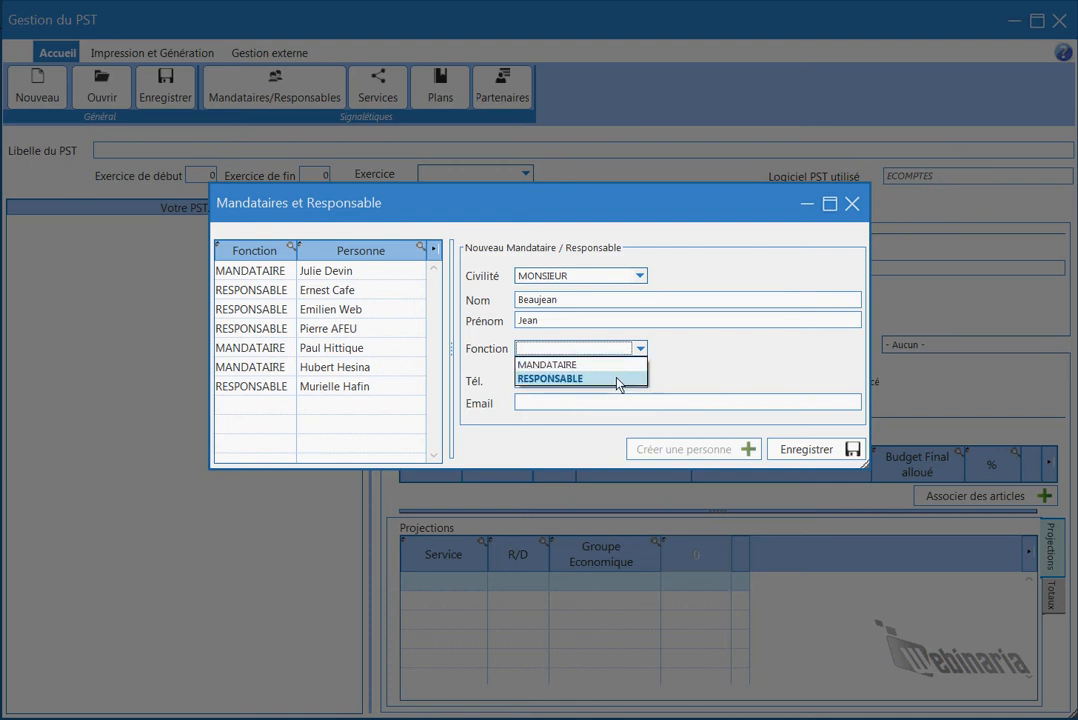
{"action": "left_click", "coordinate": [617, 364]}
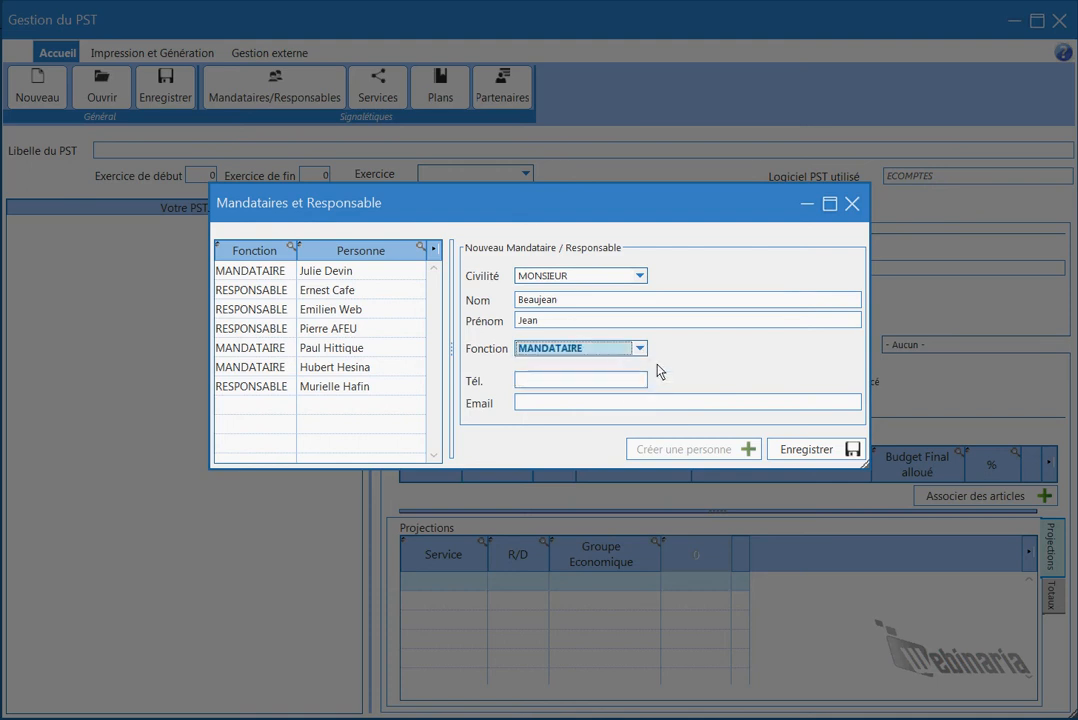
Leave phone and e-mail blank, save the new mandataire and close the list.
{"action": "left_click", "coordinate": [594, 381]}
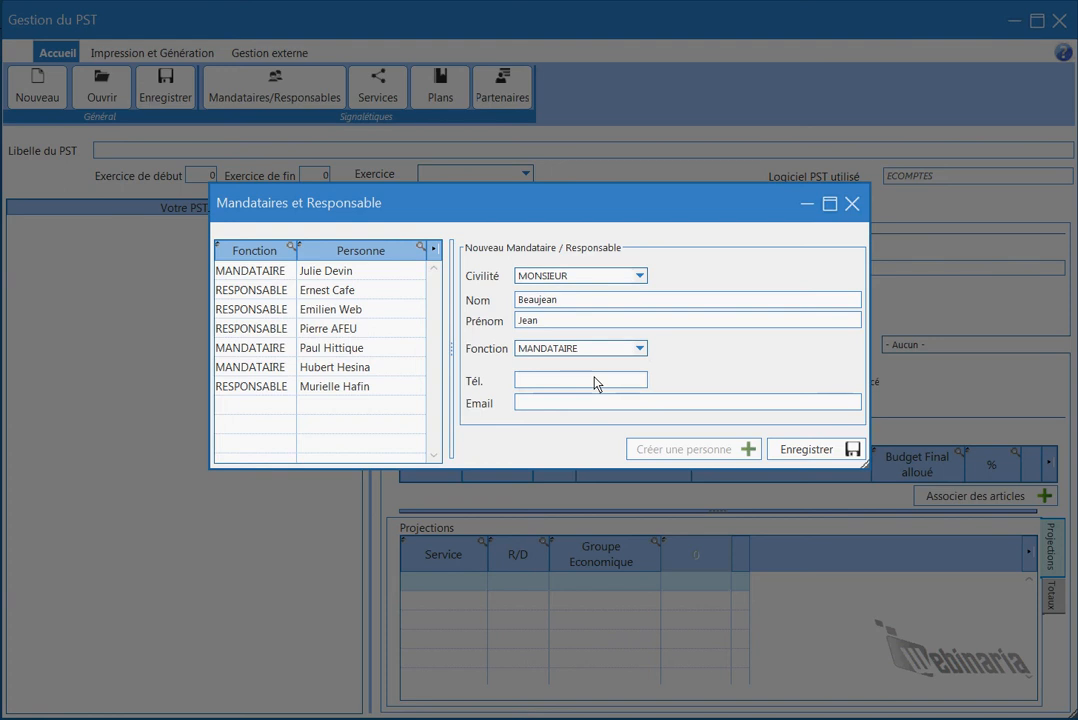
{"action": "left_click", "coordinate": [580, 404]}
{"action": "left_click", "coordinate": [801, 455]}
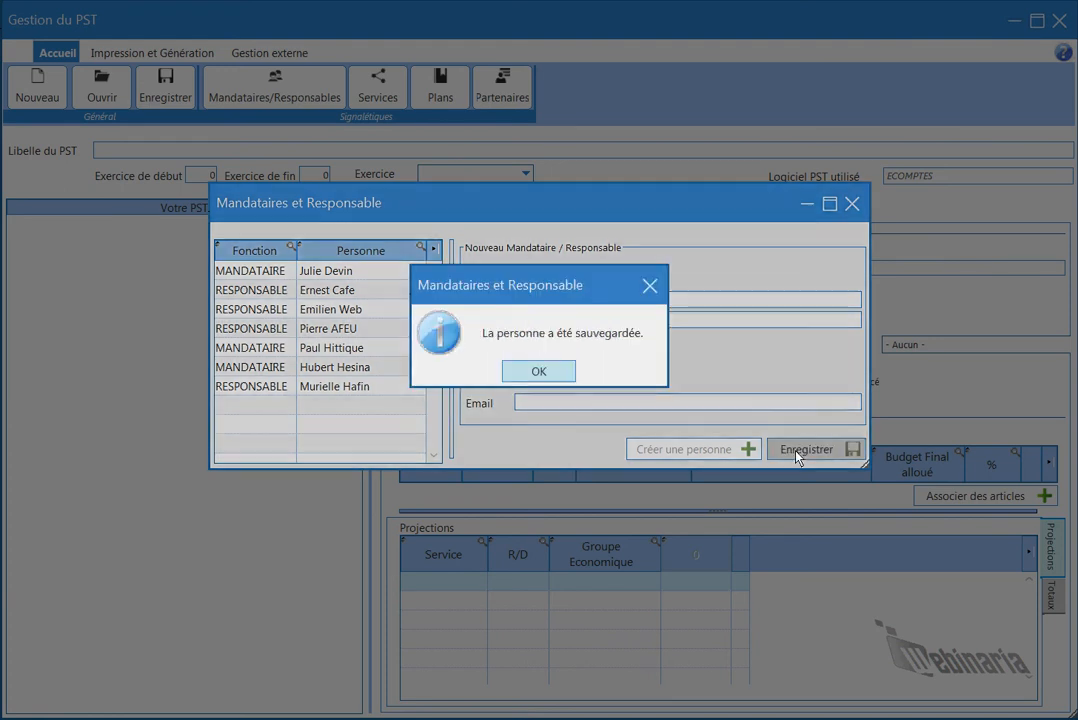
{"action": "left_click", "coordinate": [535, 369]}
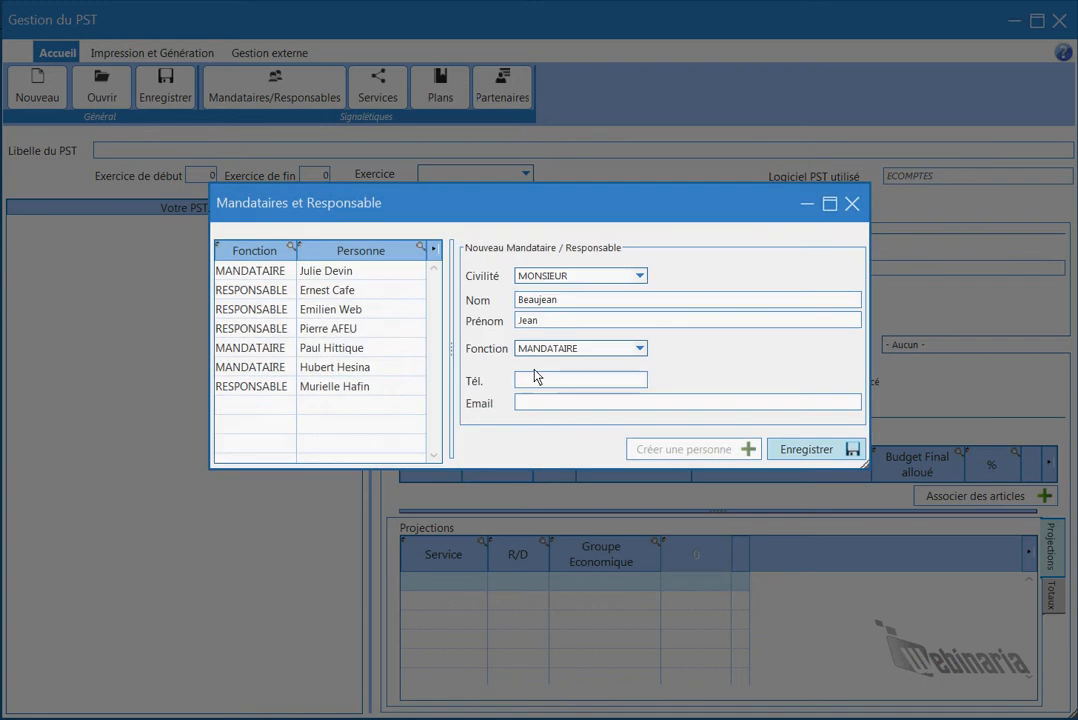
{"action": "left_click", "coordinate": [852, 204]}
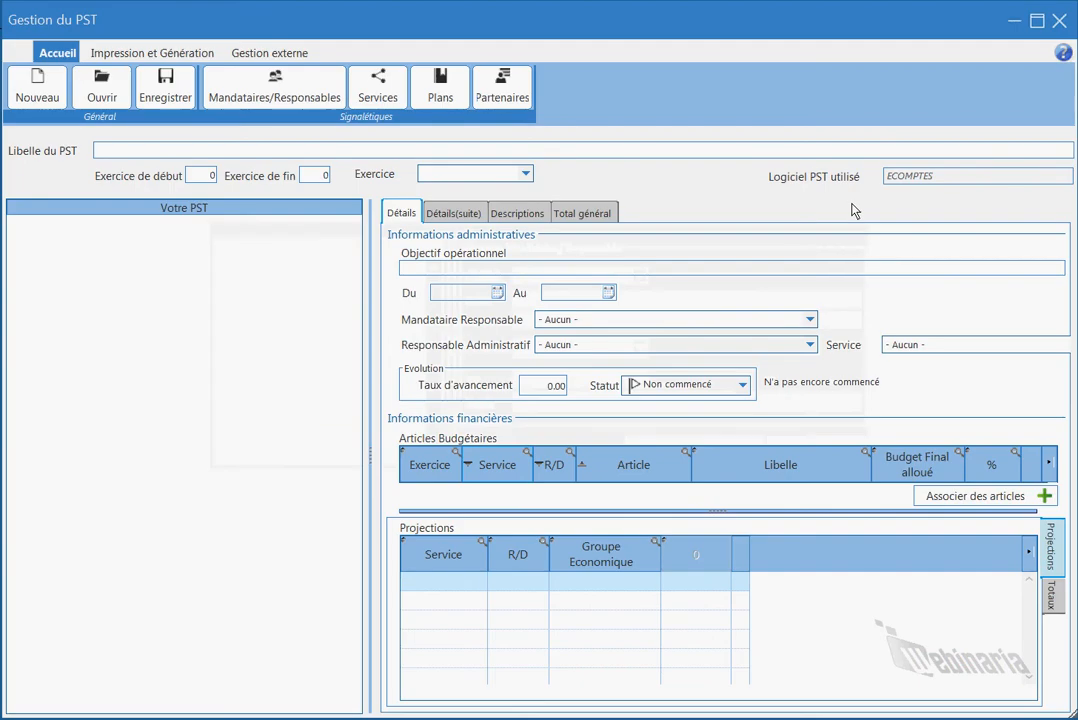
Add a Culture row below Voirie in the services list, save it and close the list.
{"action": "left_click", "coordinate": [377, 93]}
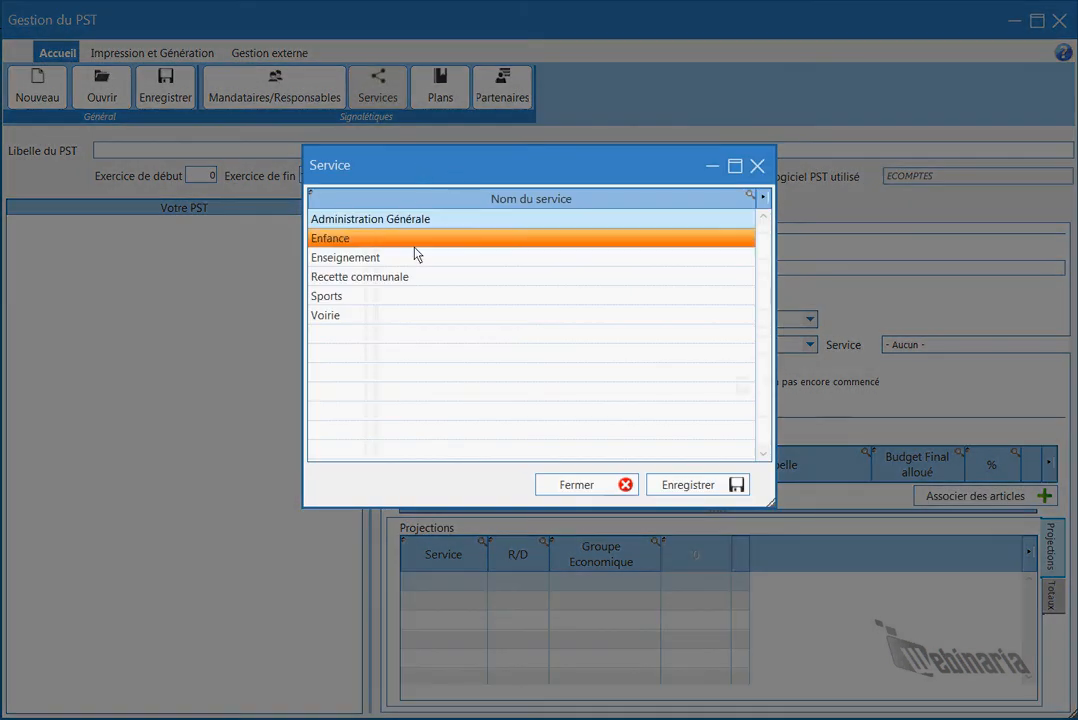
{"action": "left_click", "coordinate": [345, 337]}
{"action": "left_click", "coordinate": [345, 337]}
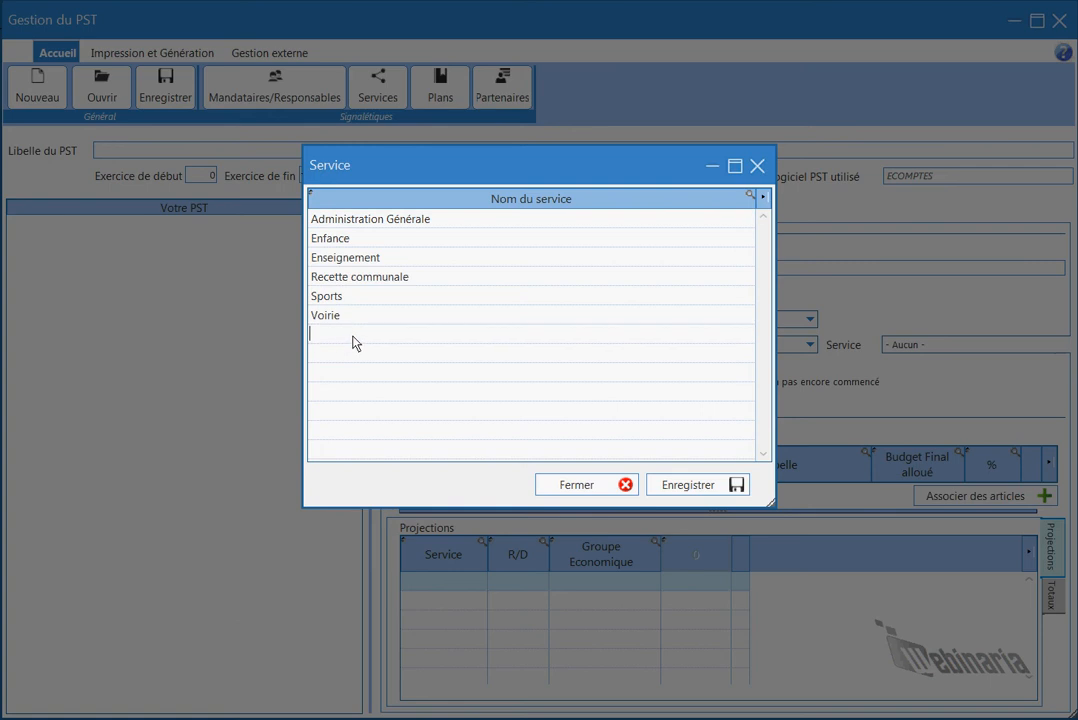
{"action": "type", "text": "Culture"}
{"action": "left_click", "coordinate": [451, 360]}
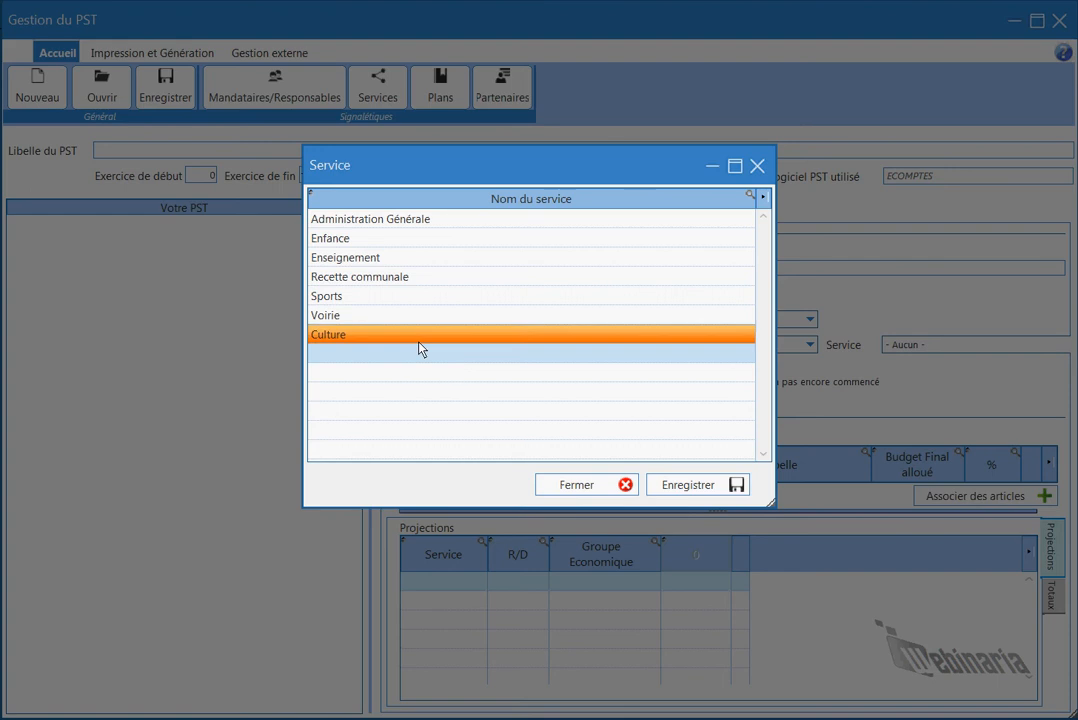
{"action": "left_click", "coordinate": [688, 485]}
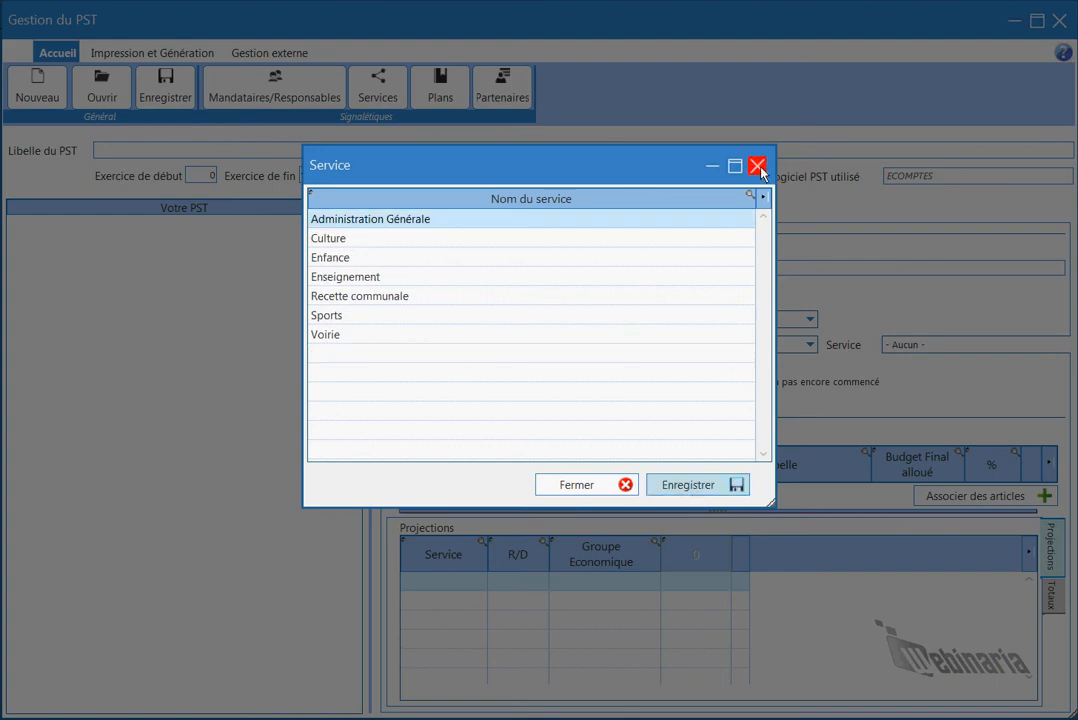
{"action": "left_click", "coordinate": [601, 489]}
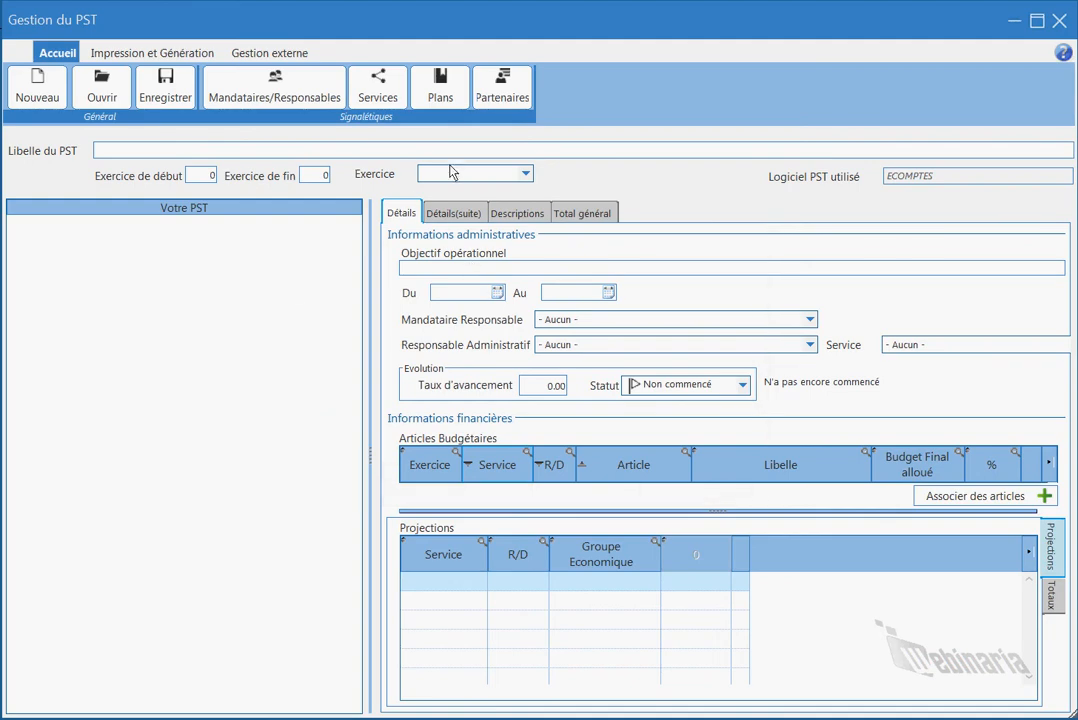
{"action": "left_click", "coordinate": [462, 95]}
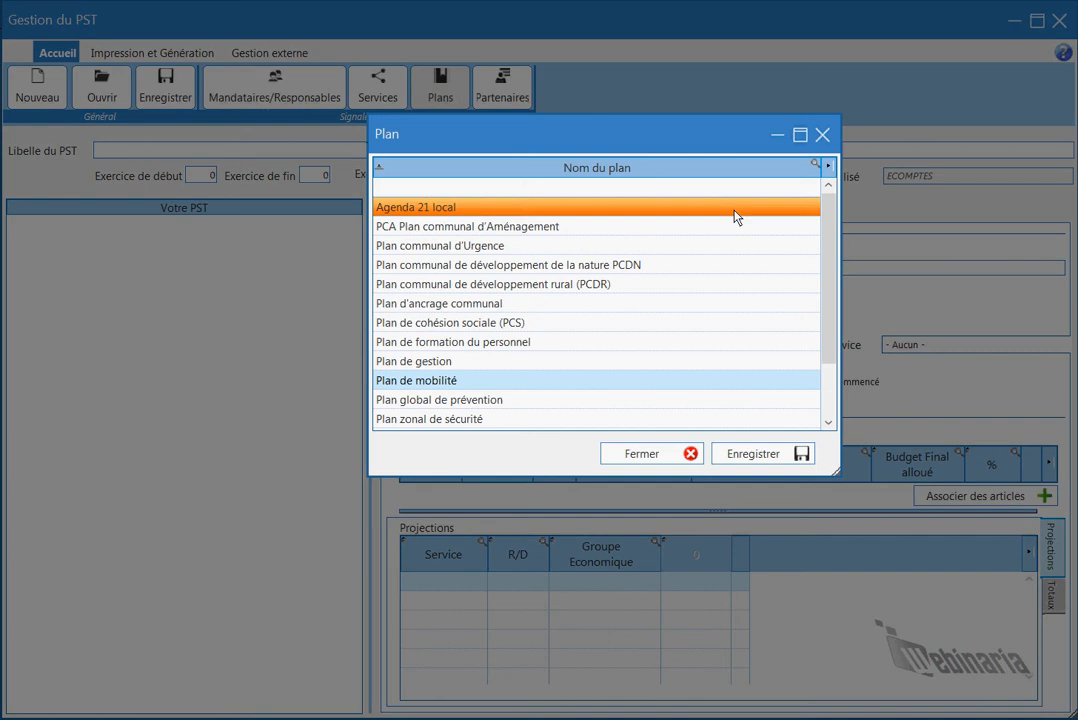
{"action": "left_click_drag", "start_coordinate": [828, 211], "coordinate": [828, 172]}
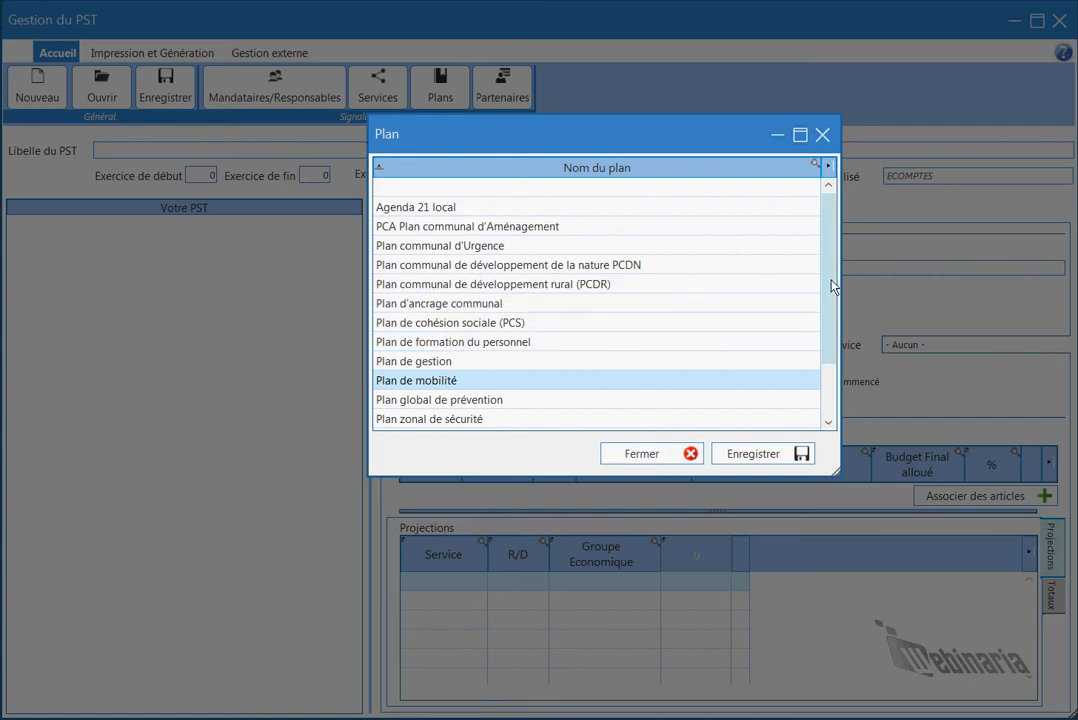
{"action": "left_click_drag", "start_coordinate": [830, 284], "coordinate": [760, 375]}
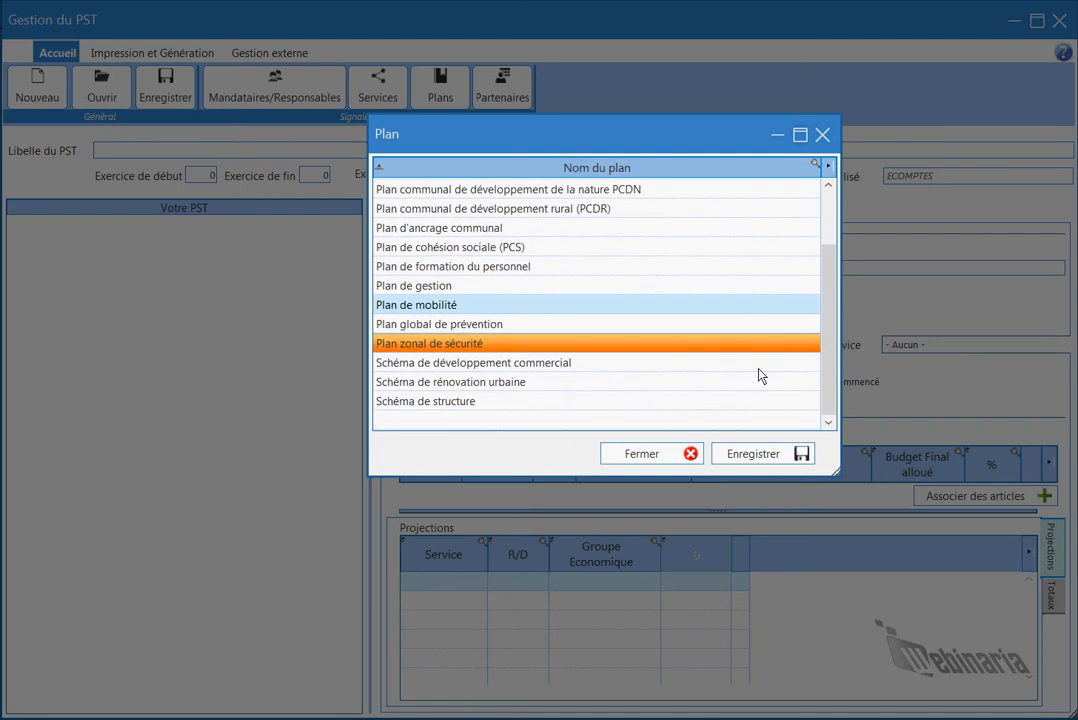
{"action": "left_click", "coordinate": [517, 426]}
{"action": "left_click", "coordinate": [517, 423]}
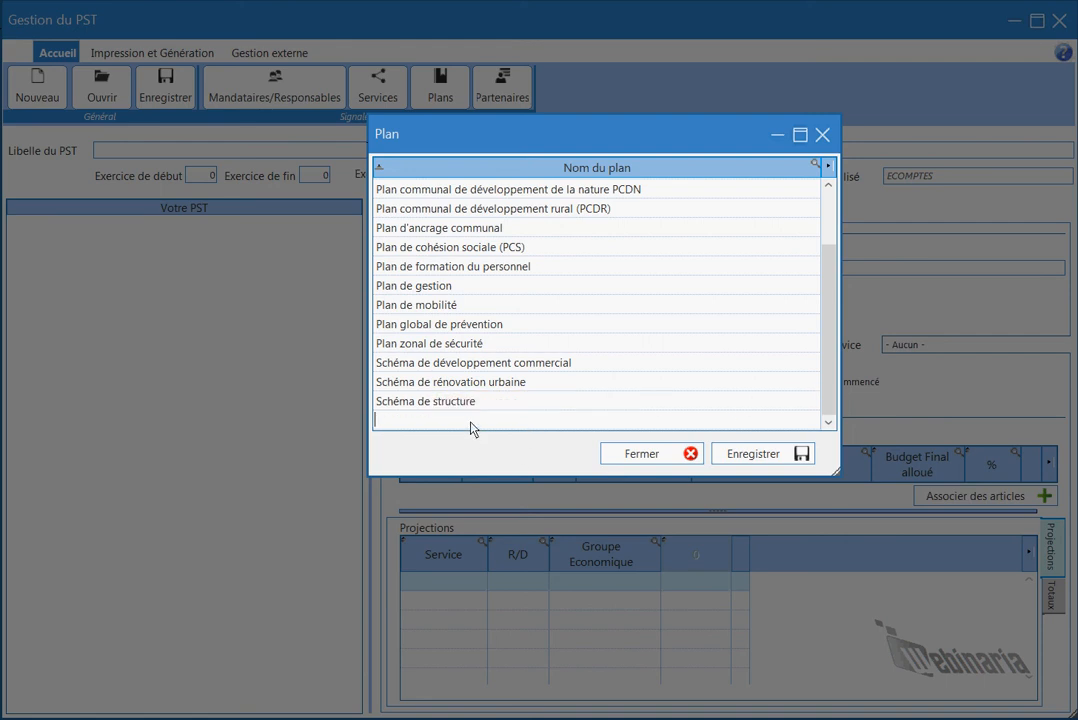
{"action": "left_click", "coordinate": [671, 453]}
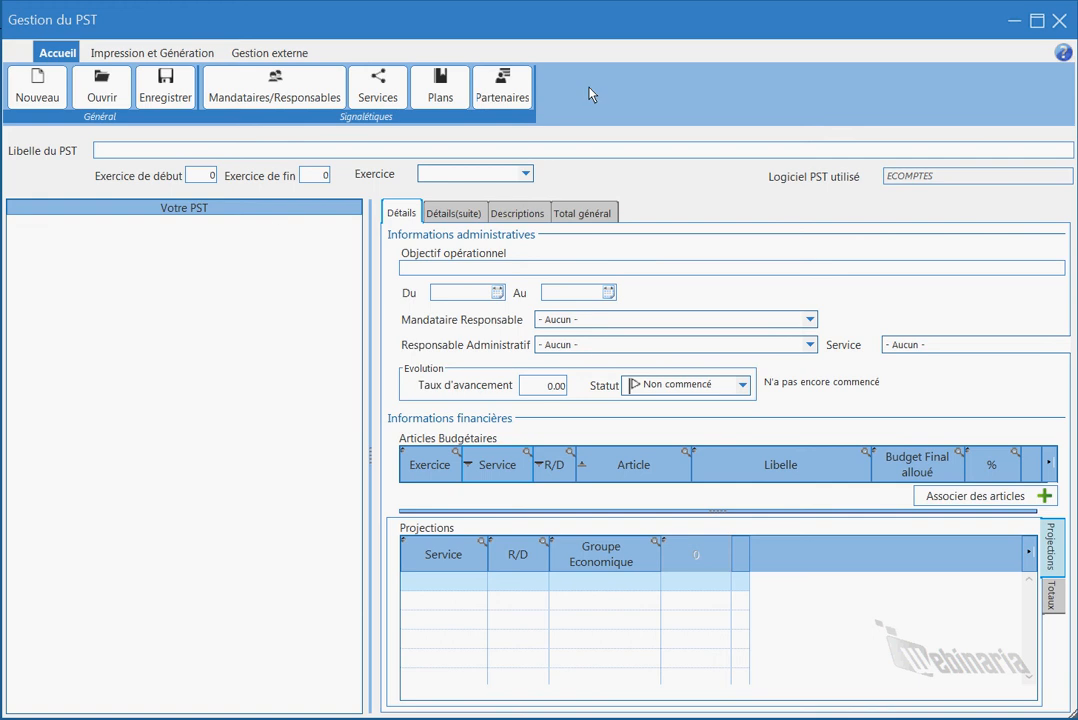
Enter 'Asbl aide aux seniors' in the first partner row and save the partner list.
{"action": "left_click", "coordinate": [512, 90]}
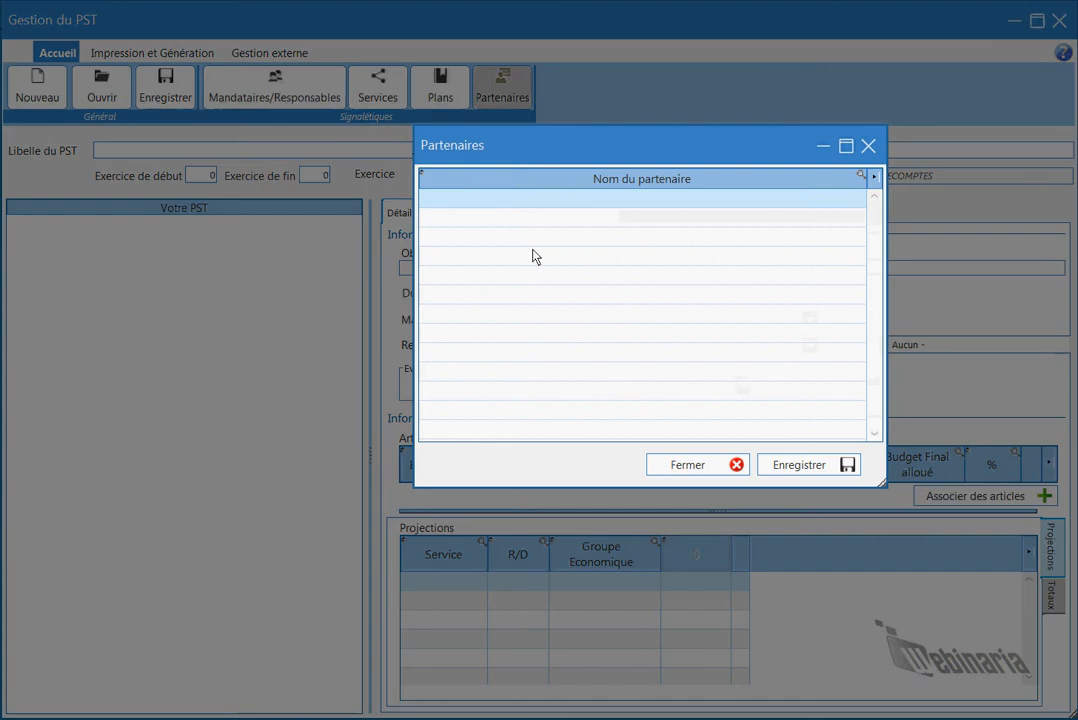
{"action": "left_click", "coordinate": [523, 204]}
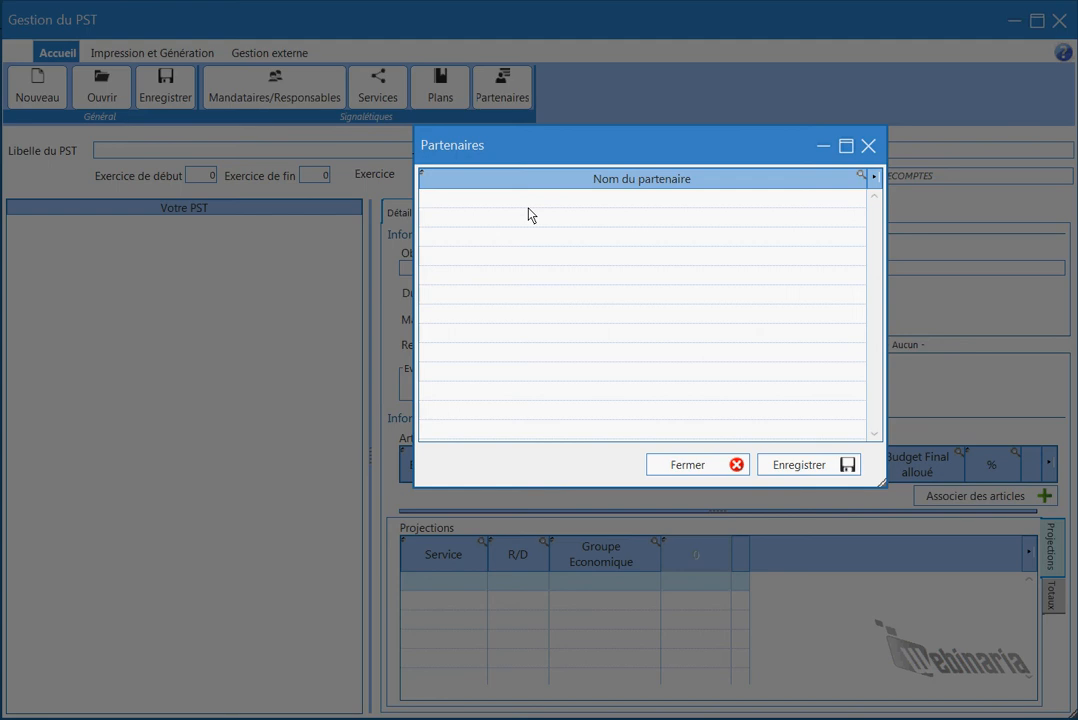
{"action": "type", "text": "Asbl aide aux seniors"}
{"action": "key", "text": "Return"}
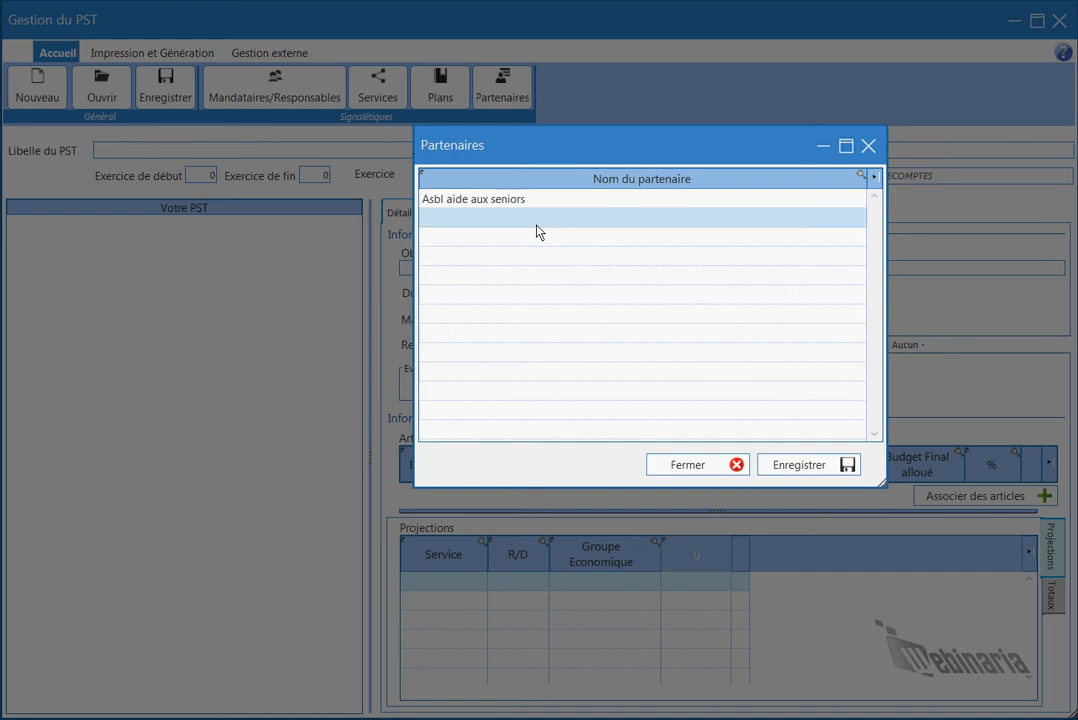
{"action": "left_click", "coordinate": [801, 467]}
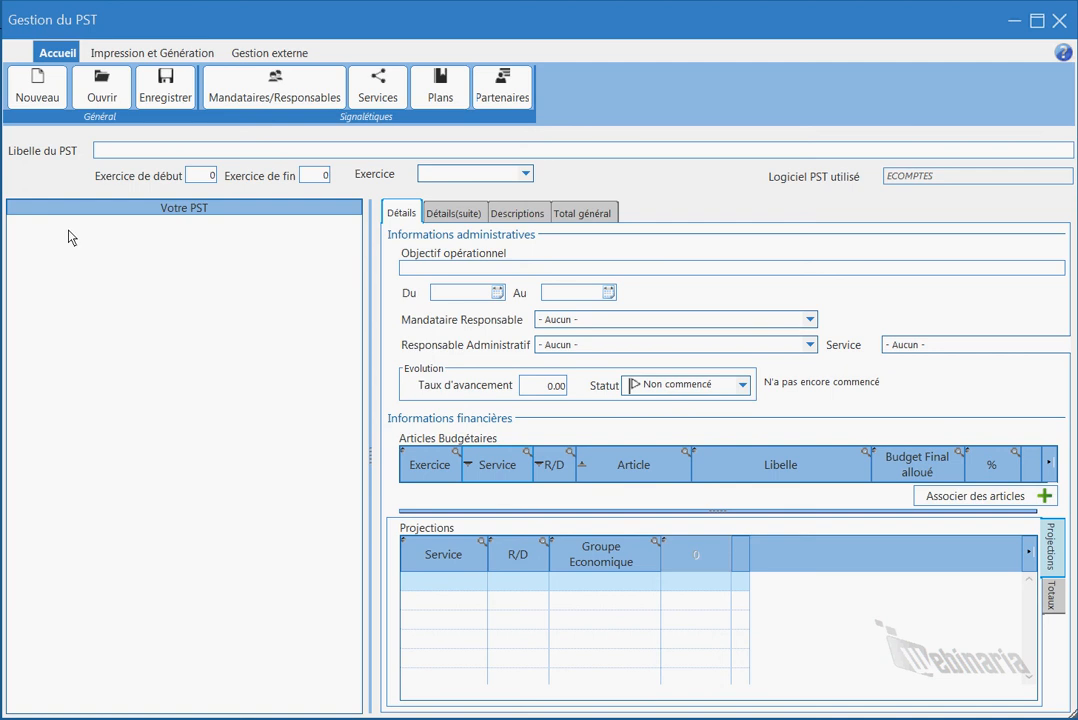
Load 'Le PST de Belleville' from the Choix du PST list.
{"action": "left_click", "coordinate": [106, 95]}
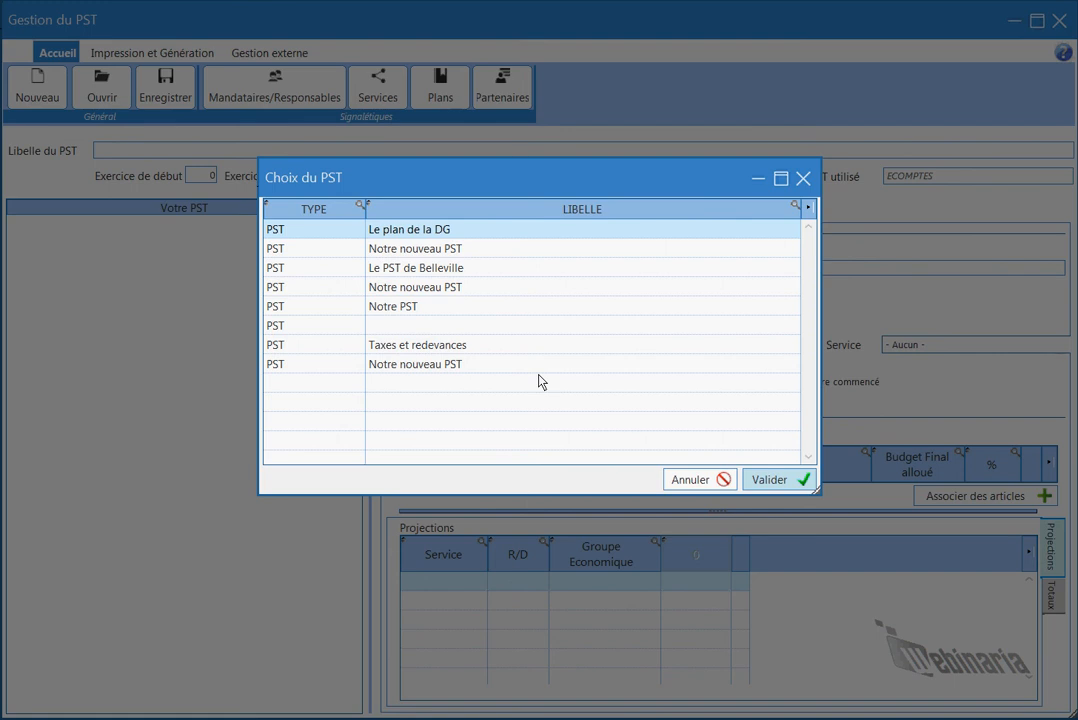
{"action": "left_click", "coordinate": [335, 271]}
{"action": "left_click", "coordinate": [792, 486]}
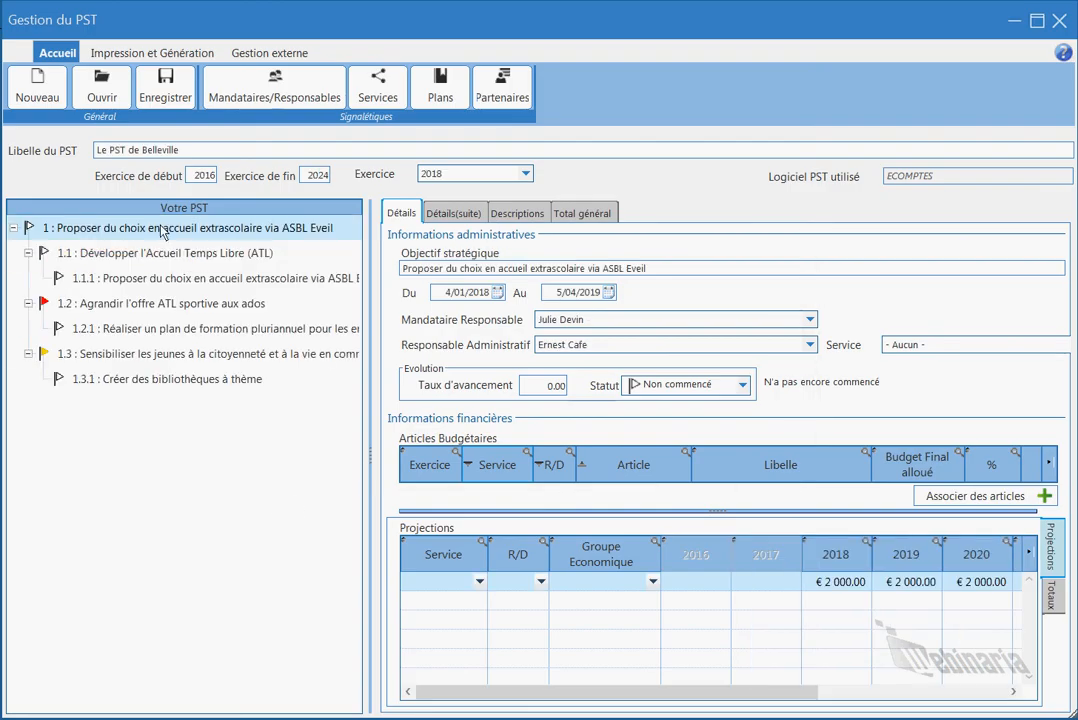
Show action 1.3.1 and set its start date to 04/07/2019.
{"action": "left_click", "coordinate": [142, 379]}
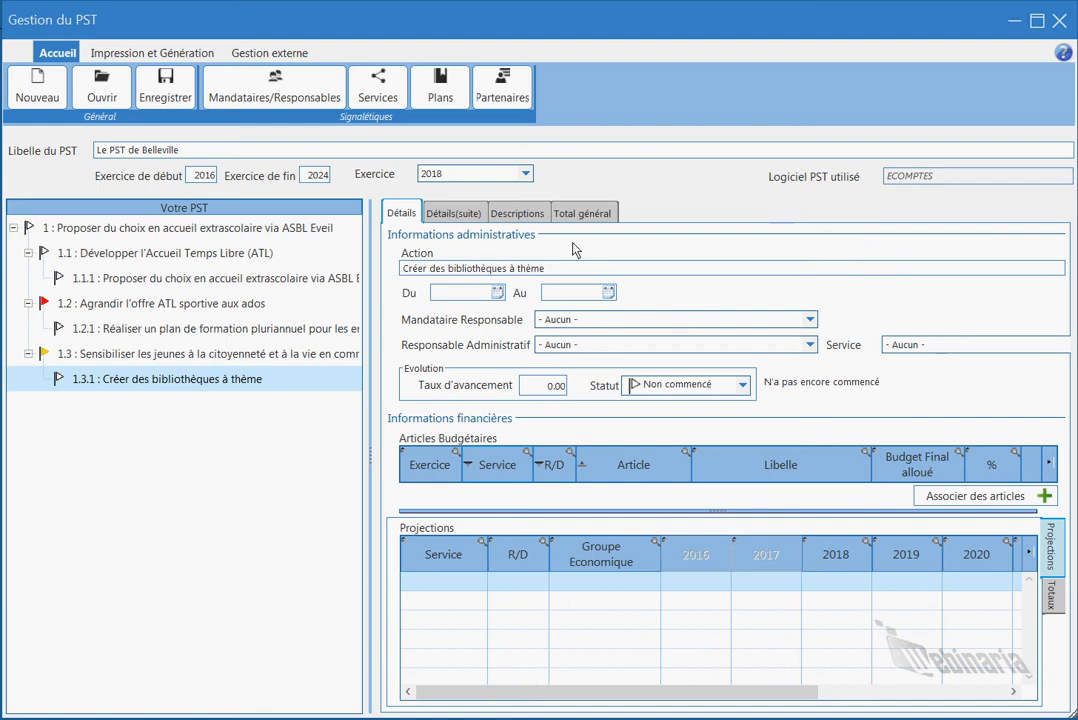
{"action": "left_click", "coordinate": [455, 292]}
{"action": "left_click", "coordinate": [497, 292]}
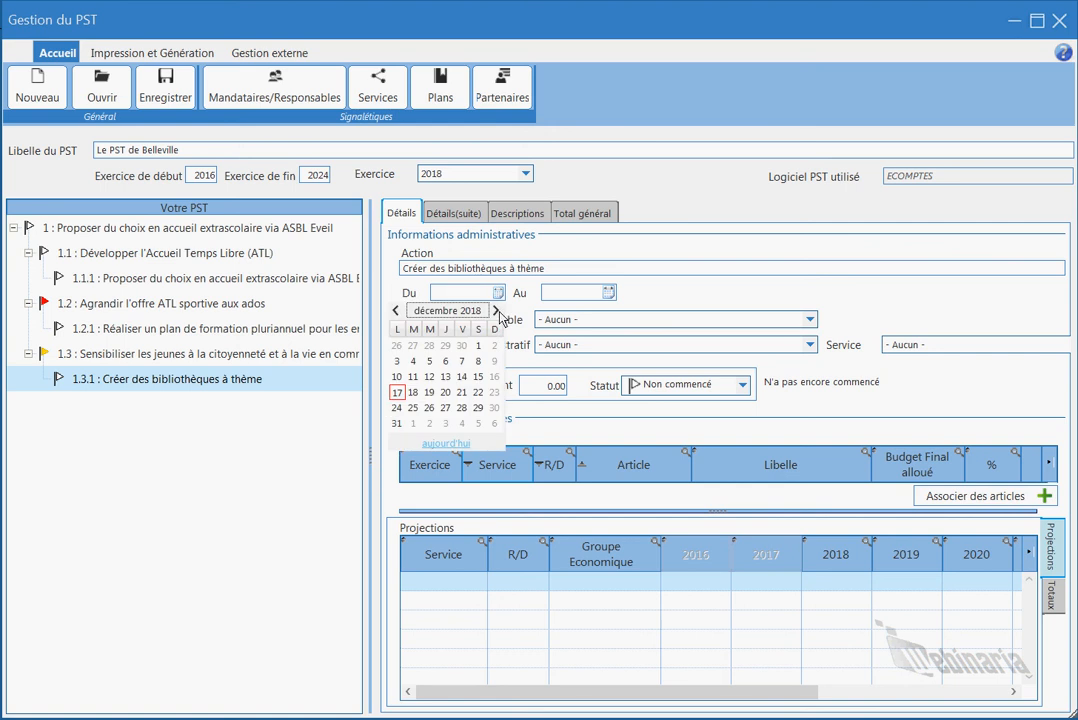
{"action": "left_click", "coordinate": [498, 311]}
{"action": "left_click", "coordinate": [498, 311]}
{"action": "left_click", "coordinate": [498, 311]}
{"action": "left_click", "coordinate": [498, 311]}
{"action": "left_click", "coordinate": [498, 311]}
{"action": "left_click", "coordinate": [498, 311]}
{"action": "left_click", "coordinate": [498, 311]}
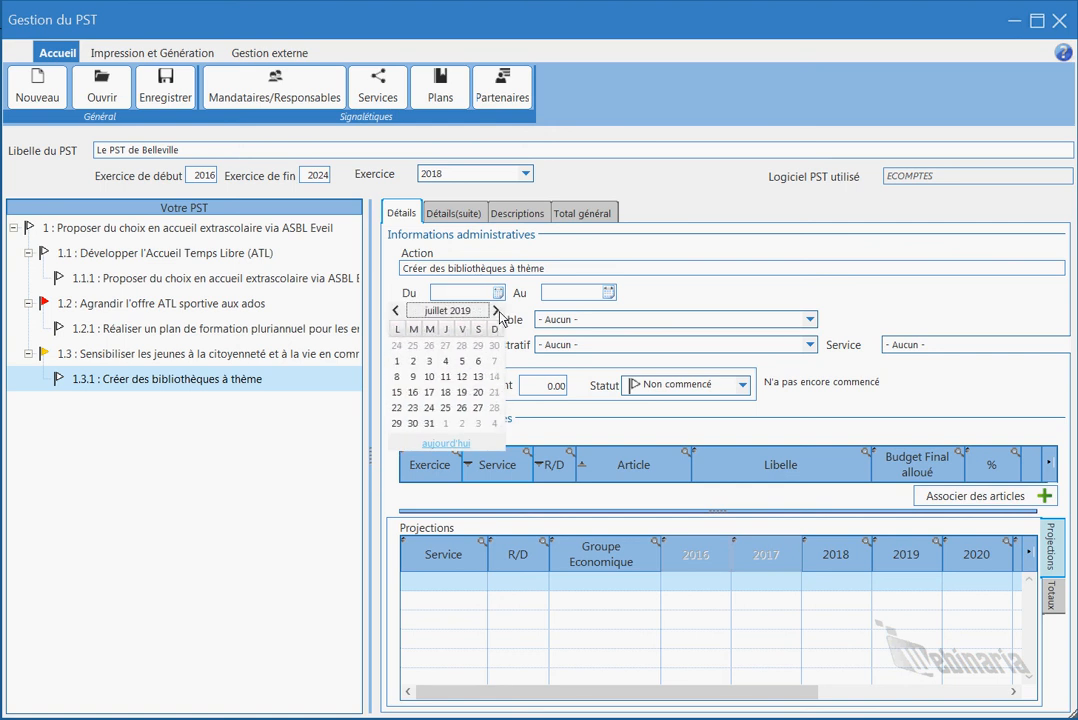
{"action": "left_click", "coordinate": [445, 361]}
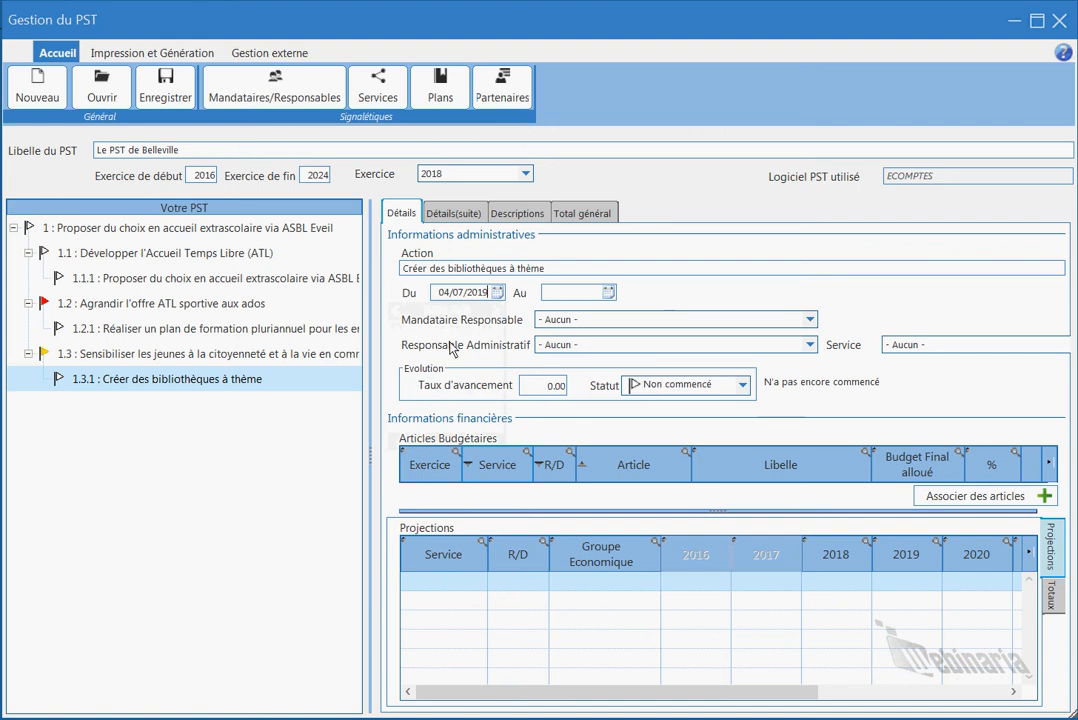
Pick 6 December 2019 as the action's end date in the calendar.
{"action": "left_click", "coordinate": [608, 292]}
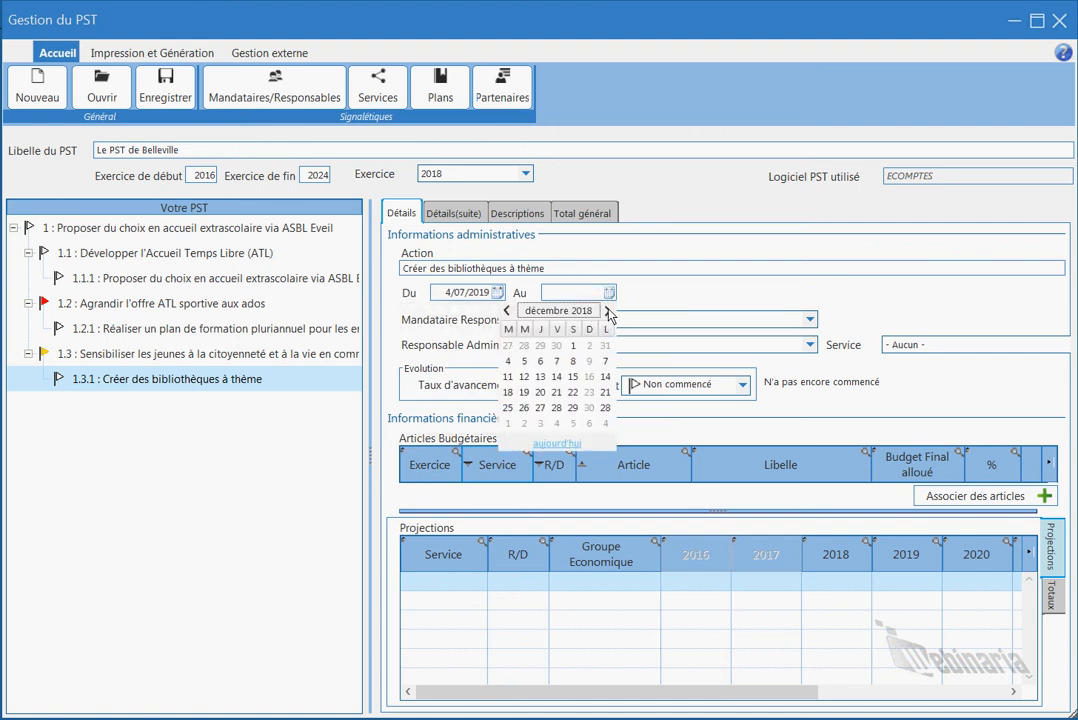
{"action": "left_click", "coordinate": [607, 311]}
{"action": "left_click", "coordinate": [607, 311]}
{"action": "left_click", "coordinate": [607, 311]}
{"action": "left_click", "coordinate": [607, 311]}
{"action": "left_click", "coordinate": [607, 311]}
{"action": "left_click", "coordinate": [607, 311]}
{"action": "left_click", "coordinate": [607, 311]}
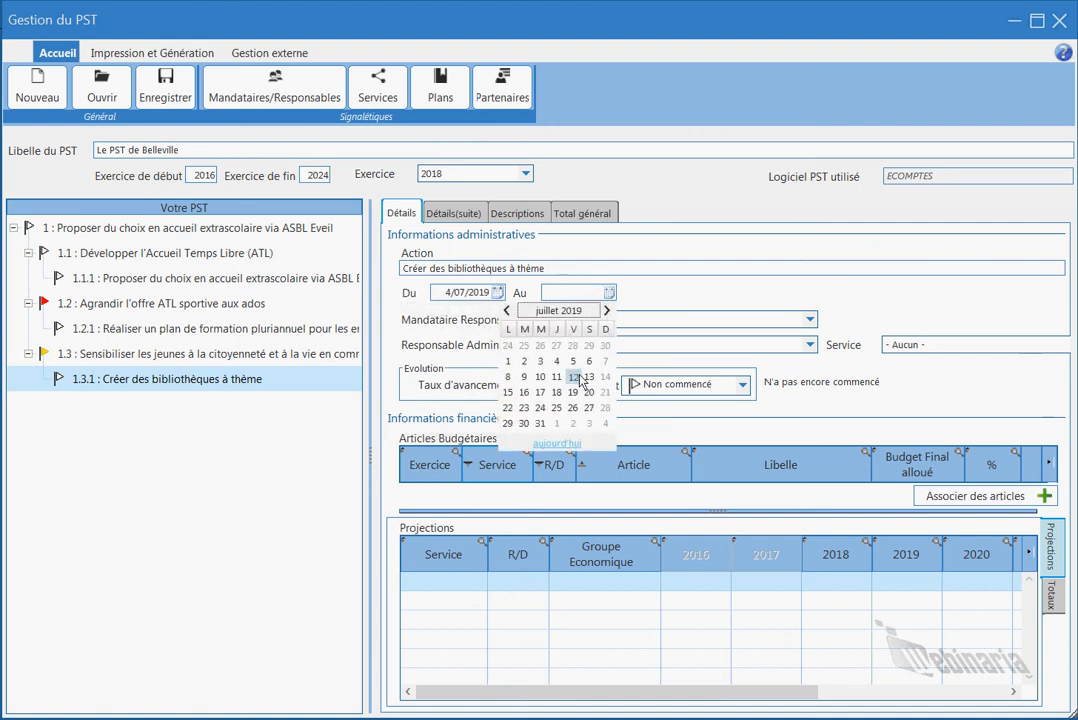
{"action": "left_click", "coordinate": [607, 311]}
{"action": "left_click", "coordinate": [607, 311]}
{"action": "left_click", "coordinate": [607, 311]}
{"action": "left_click", "coordinate": [607, 311]}
{"action": "left_click", "coordinate": [607, 311]}
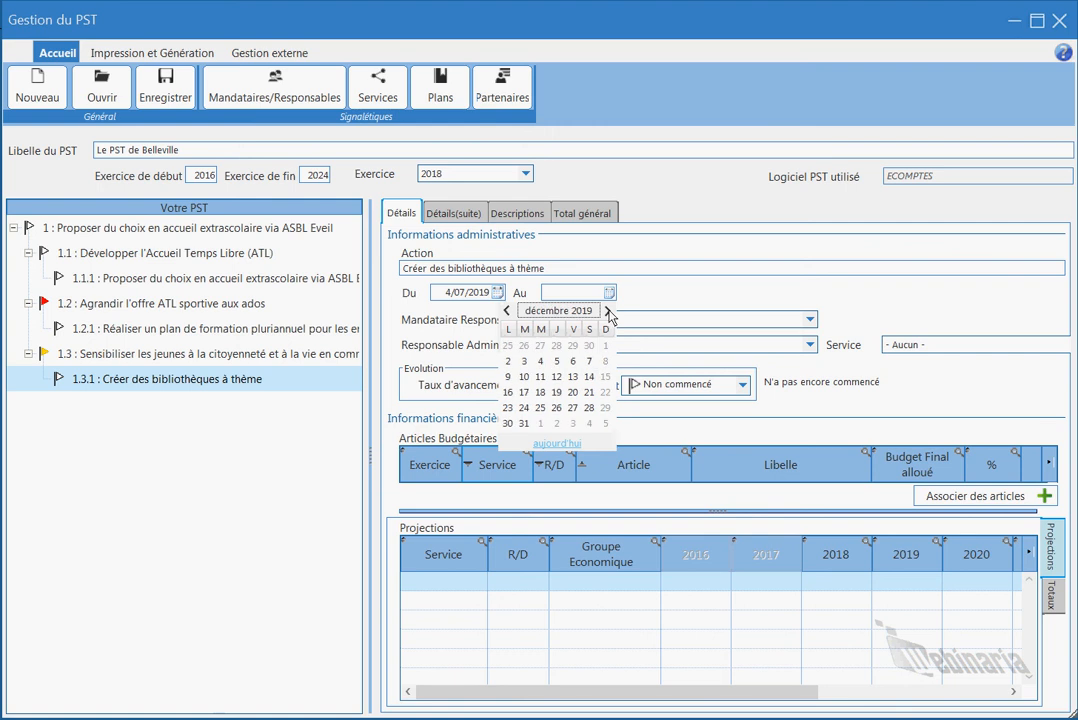
{"action": "left_click", "coordinate": [573, 361]}
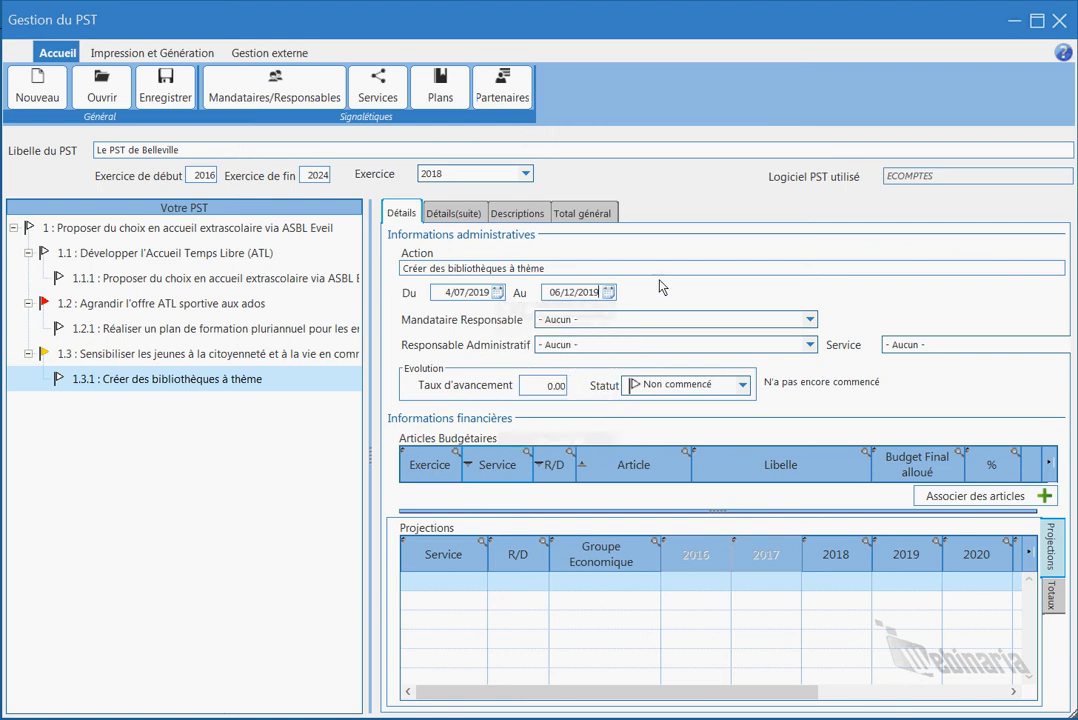
Choose the responsible mandataire and administrative manager, and set the service to Culture.
{"action": "left_click", "coordinate": [811, 320]}
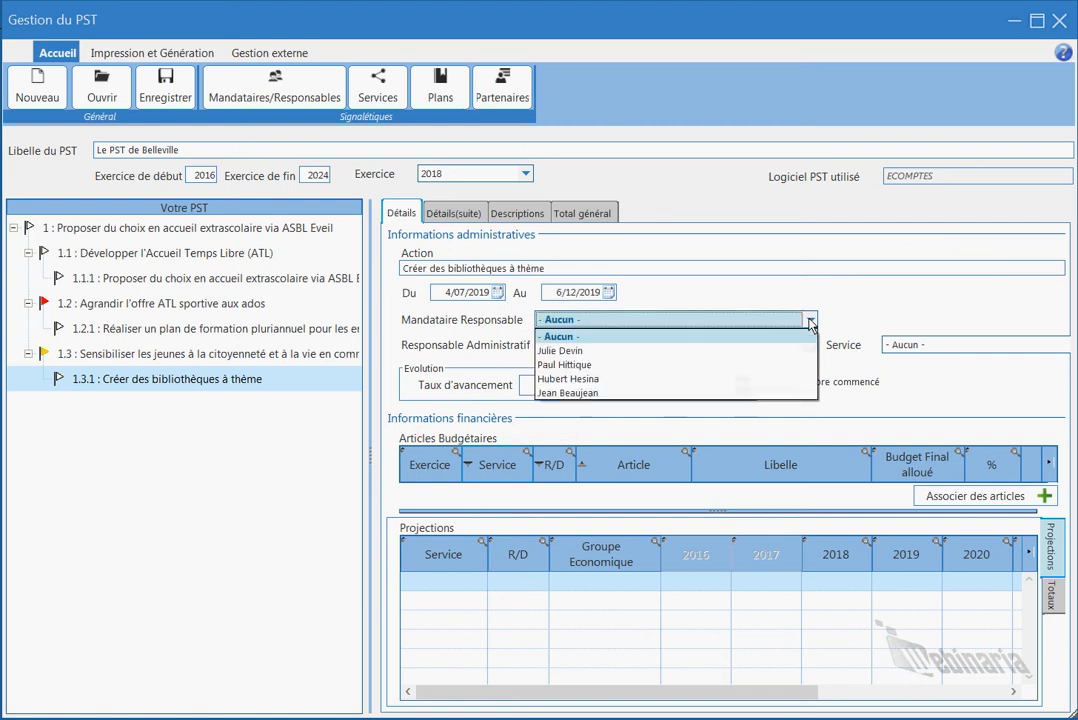
{"action": "left_click", "coordinate": [807, 366]}
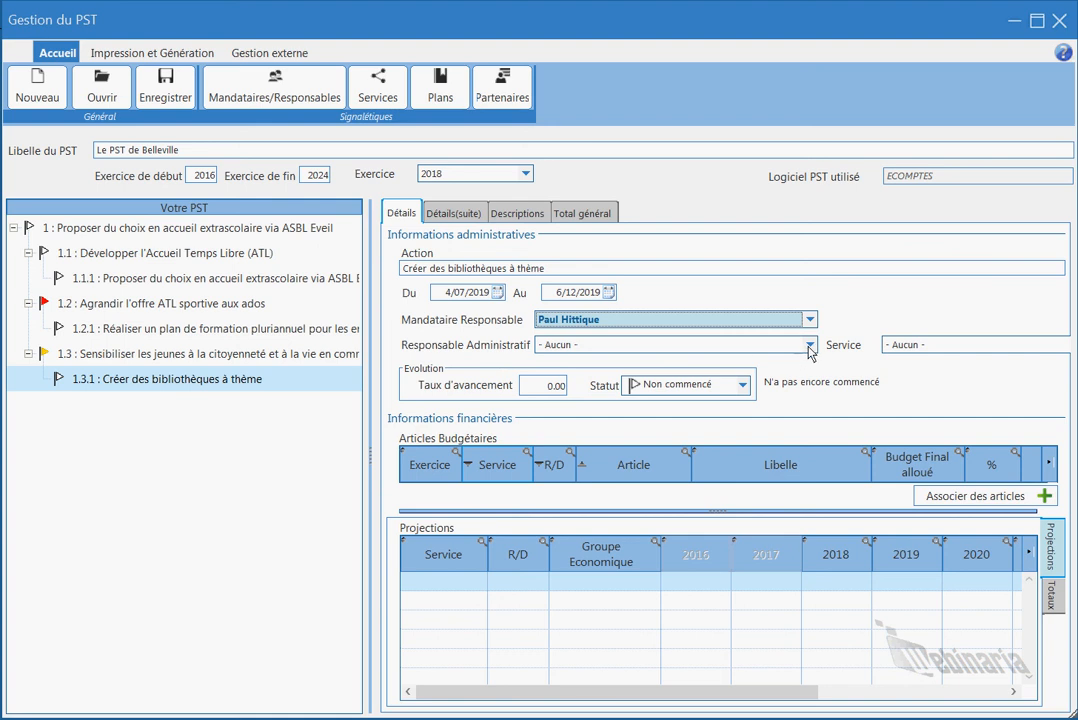
{"action": "left_click", "coordinate": [810, 346]}
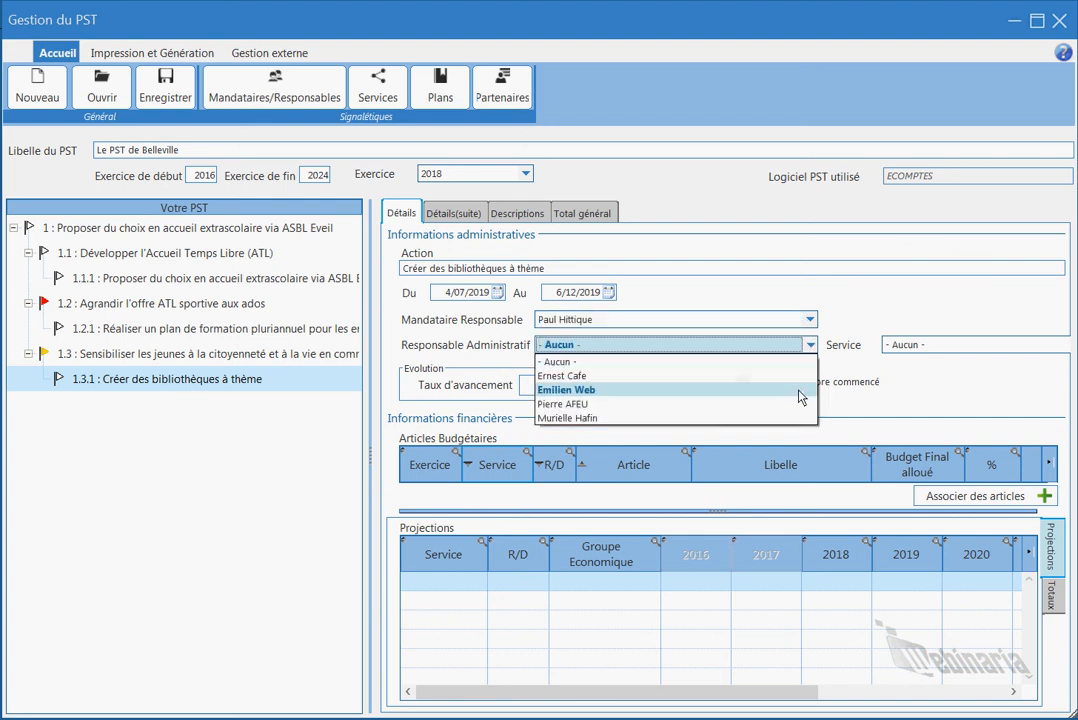
{"action": "left_click", "coordinate": [733, 389]}
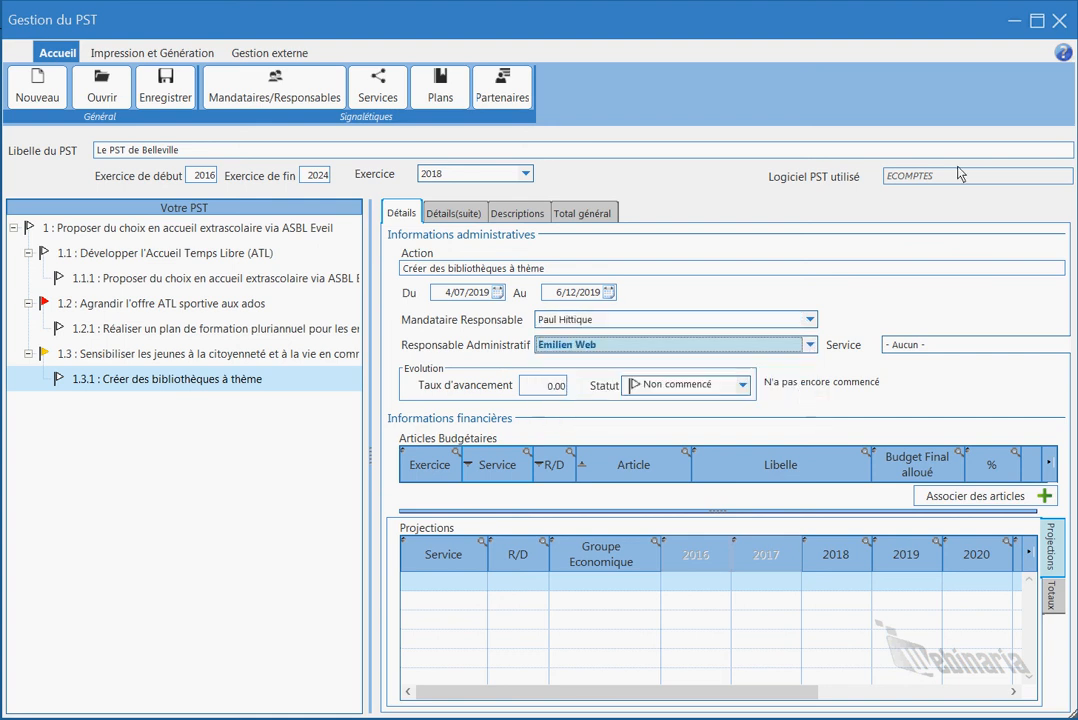
{"action": "left_click", "coordinate": [955, 346]}
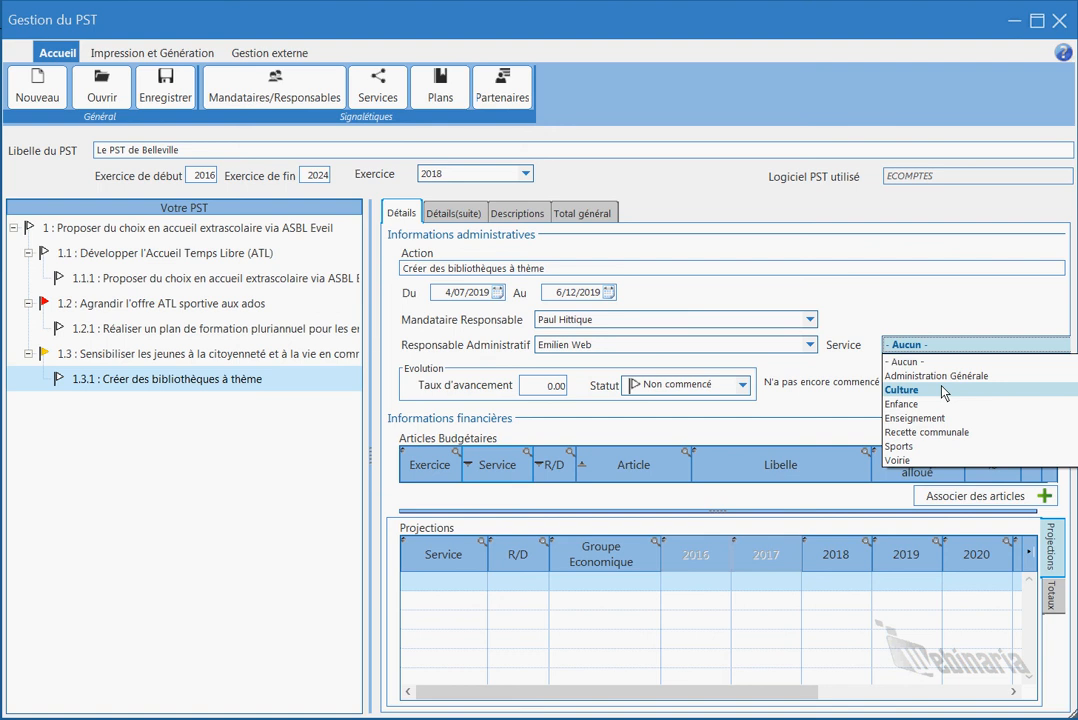
{"action": "left_click", "coordinate": [943, 390]}
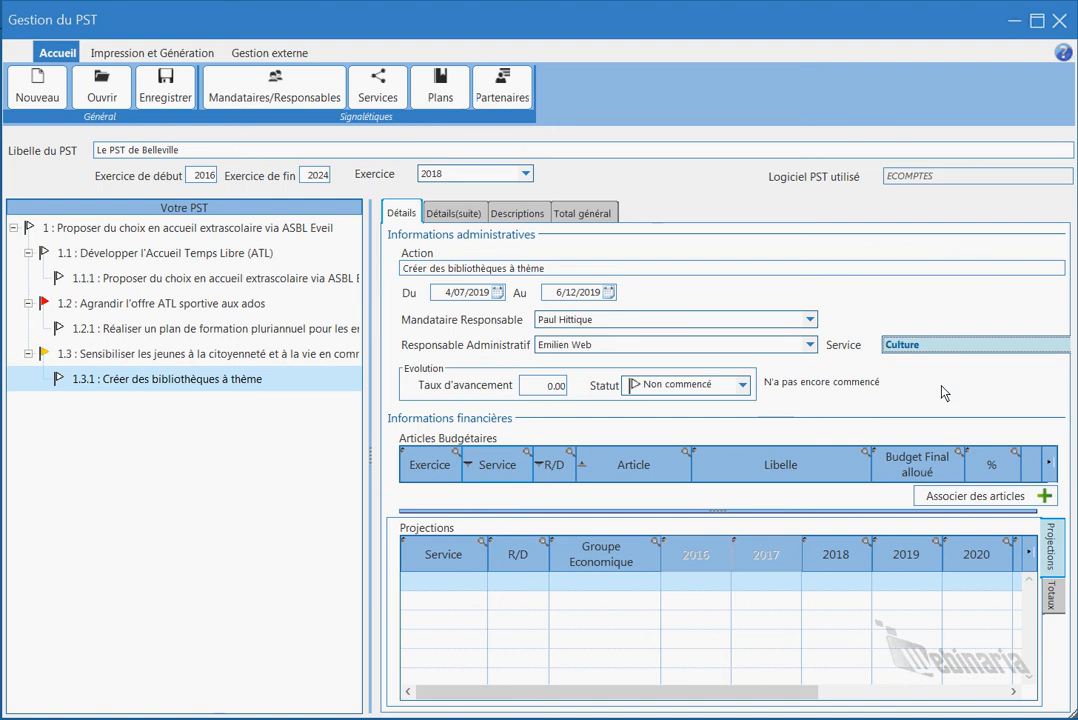
{"action": "left_click", "coordinate": [555, 387]}
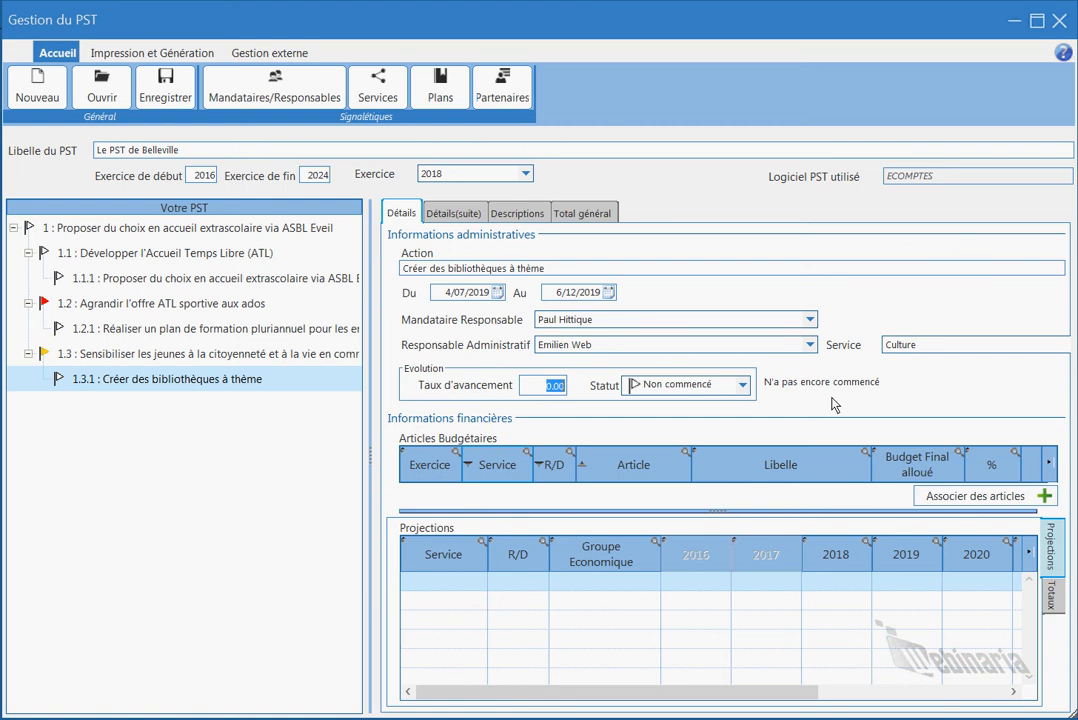
Enter 25 as the progress rate and set the status to En cours.
{"action": "type", "text": "25"}
{"action": "left_click", "coordinate": [743, 386]}
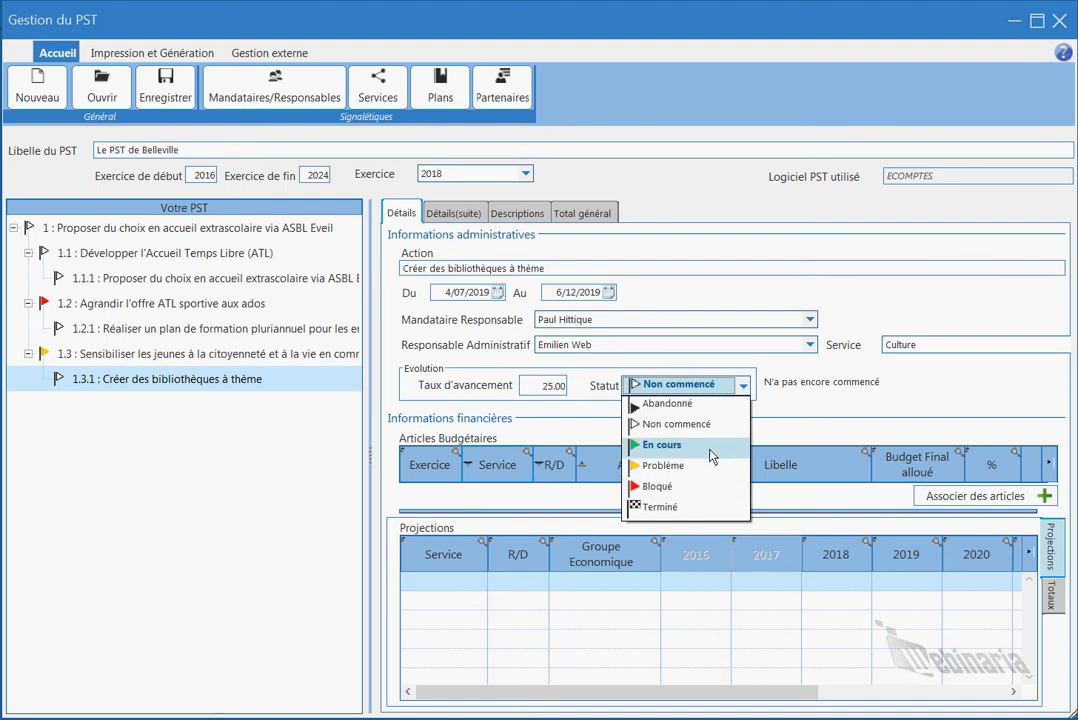
{"action": "left_click", "coordinate": [636, 448]}
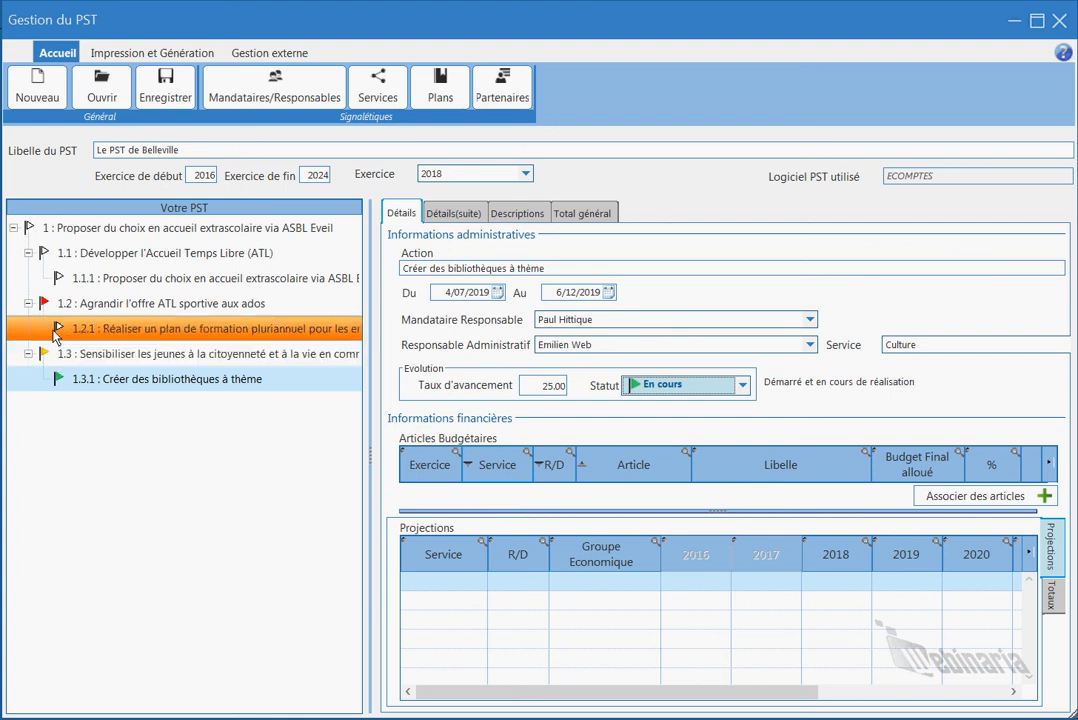
Select objective 1.3 in the tree and show its Détails(suite) page.
{"action": "left_click", "coordinate": [104, 306]}
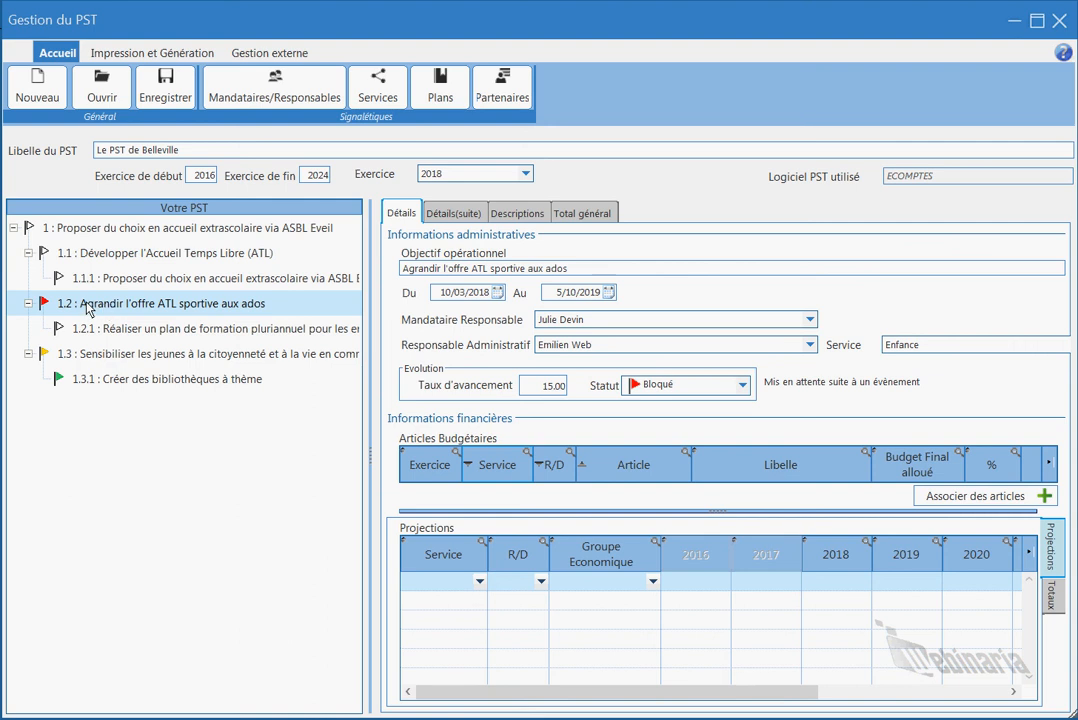
{"action": "left_click", "coordinate": [105, 358]}
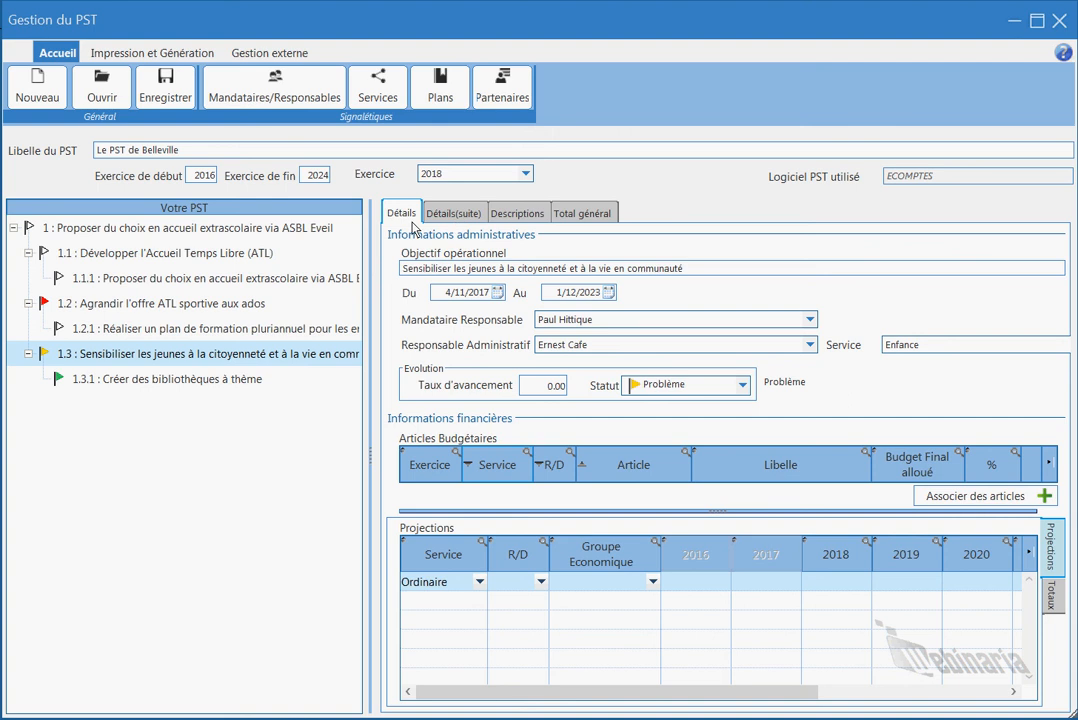
{"action": "left_click", "coordinate": [457, 216]}
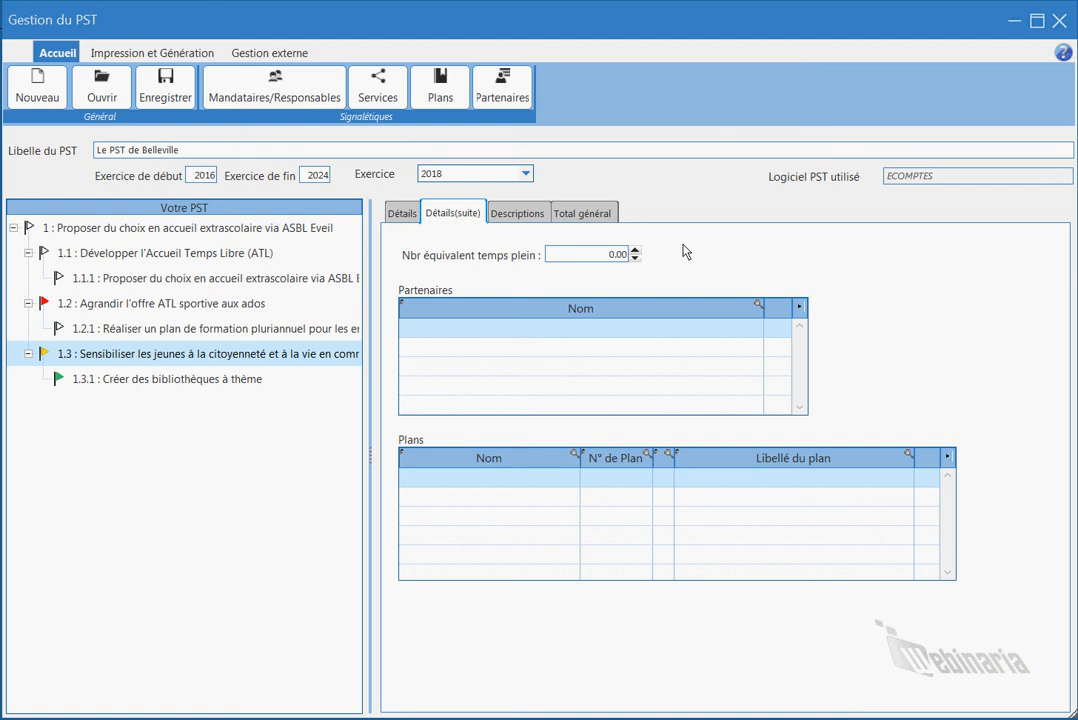
Raise full-time equivalents to 2.00 and add the partner Asbl aide aux seniors.
{"action": "left_click", "coordinate": [636, 251]}
{"action": "left_click", "coordinate": [636, 251]}
{"action": "left_click", "coordinate": [572, 334]}
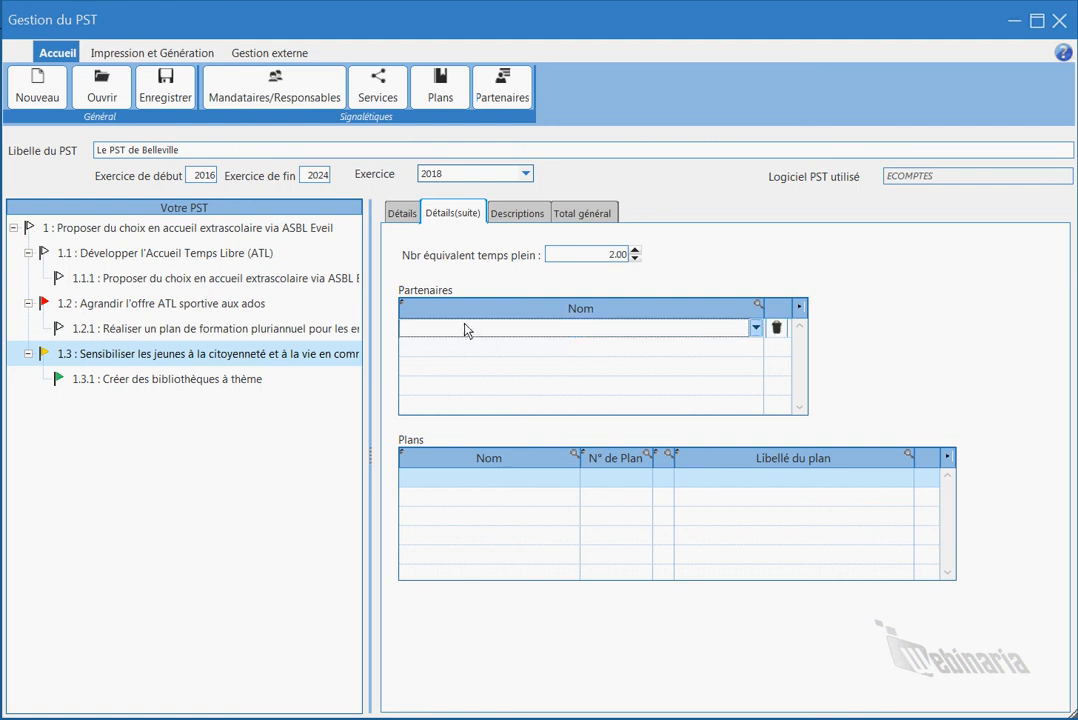
{"action": "left_click", "coordinate": [758, 330]}
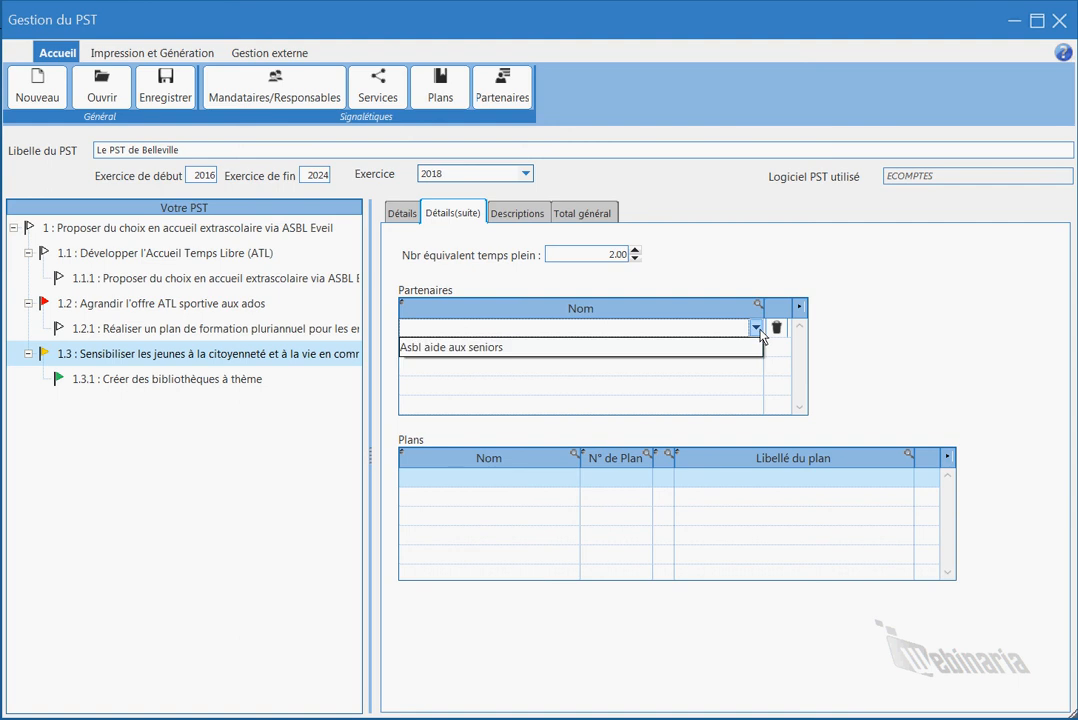
{"action": "left_click", "coordinate": [707, 350]}
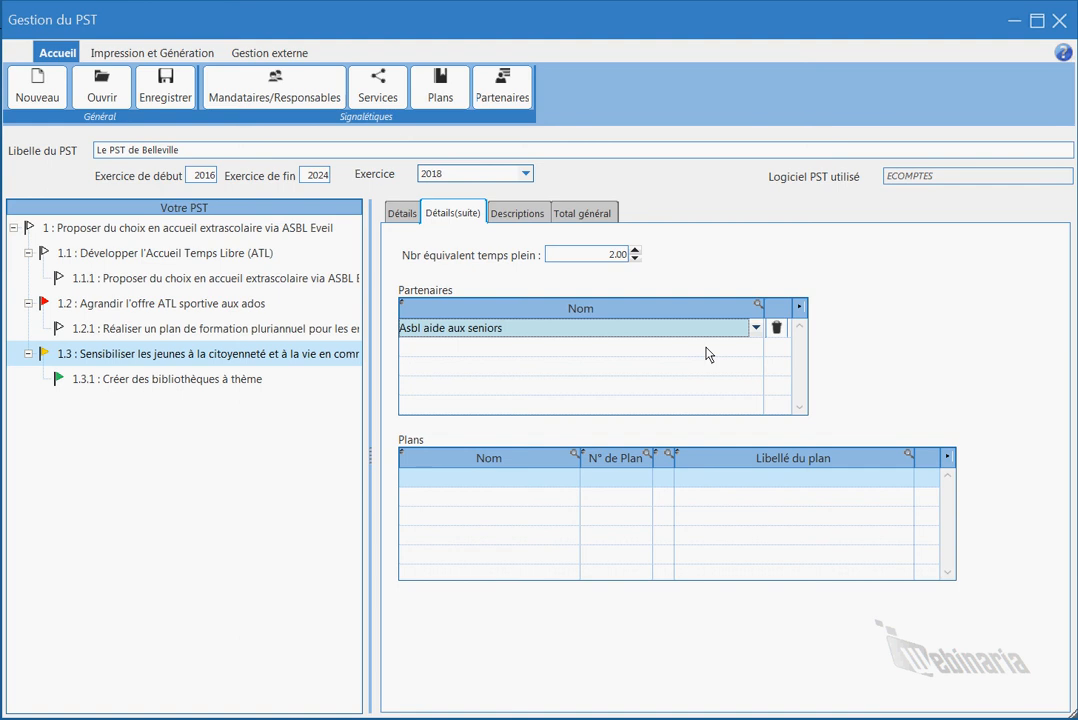
Link the Plan d'ancrage communal plan to objective 1.3.
{"action": "left_click", "coordinate": [477, 487]}
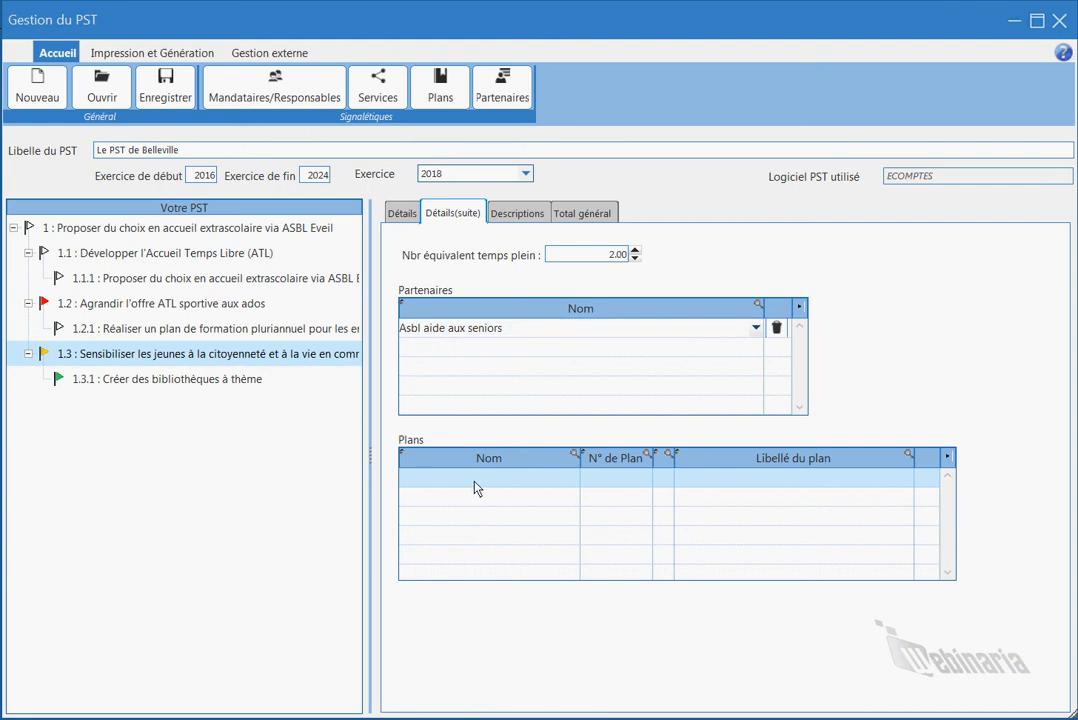
{"action": "left_click", "coordinate": [566, 486]}
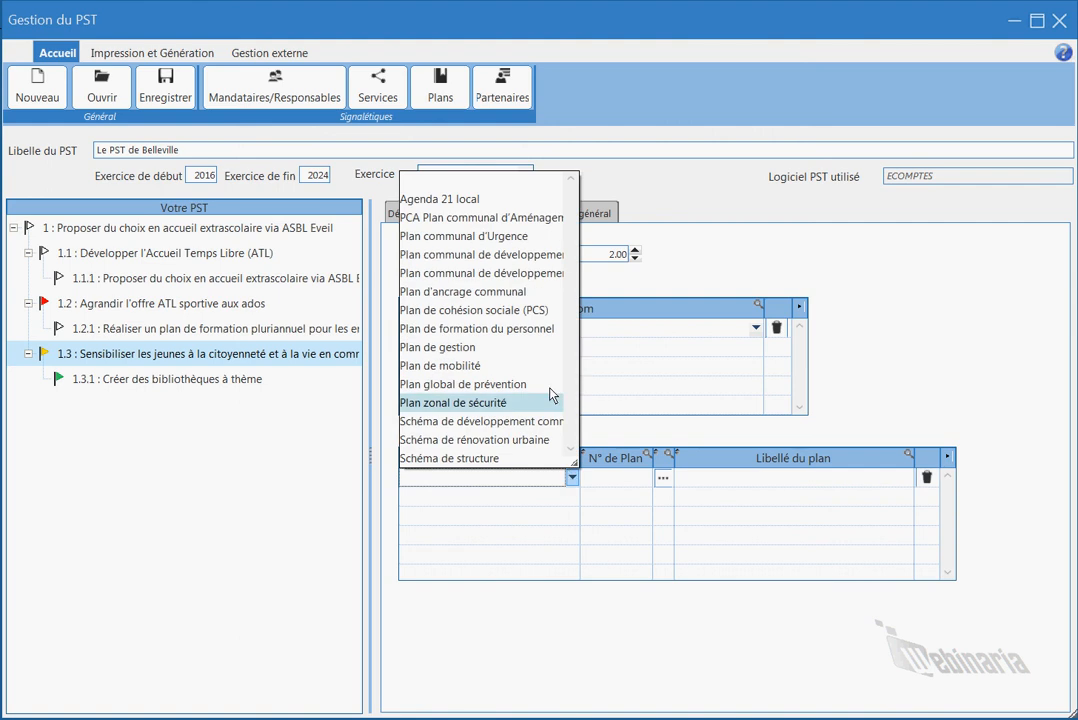
{"action": "left_click", "coordinate": [530, 292]}
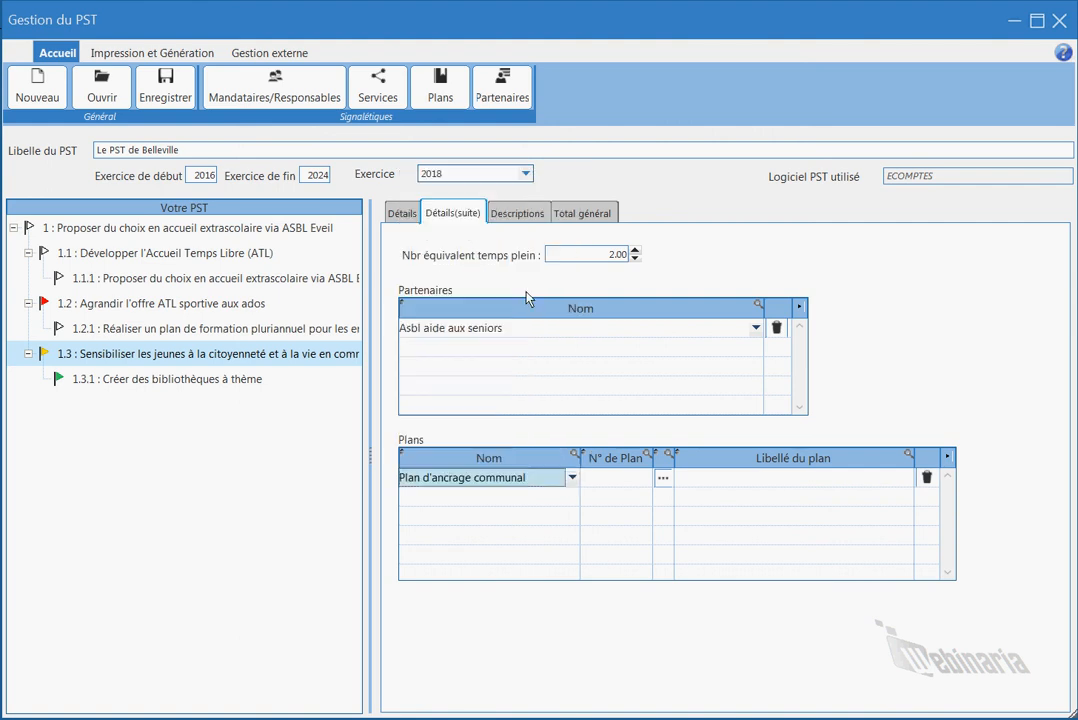
{"action": "left_click", "coordinate": [746, 477]}
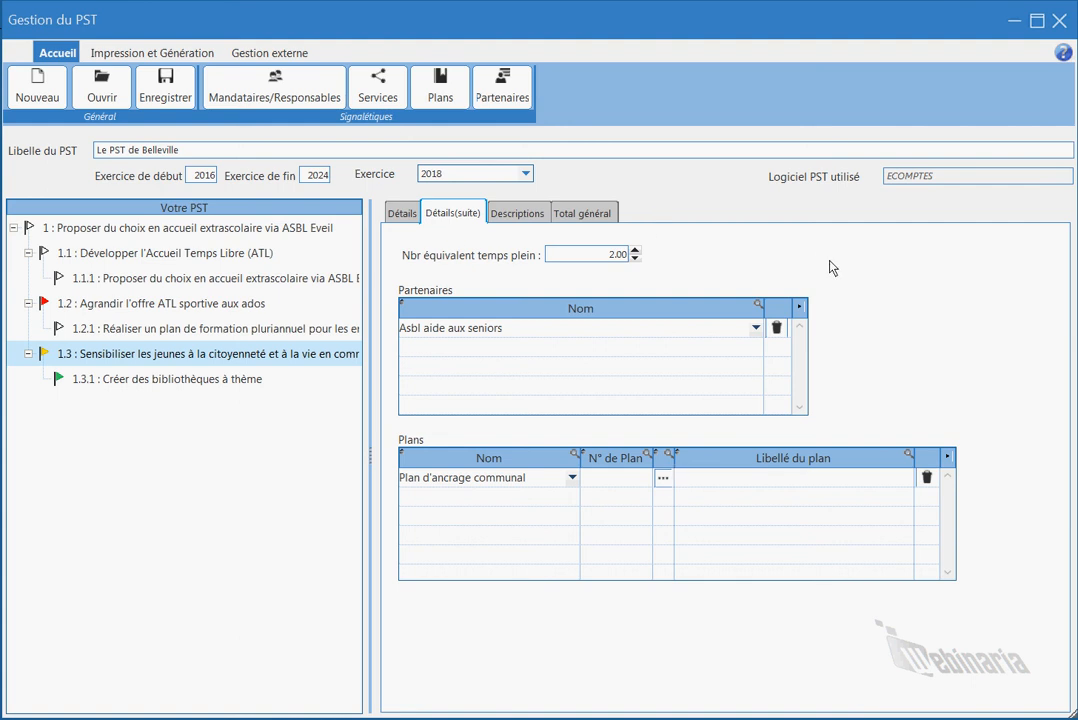
Type placeholder lines (azrazrar, azrarazra, …) into objective 1.3's description.
{"action": "left_click", "coordinate": [528, 216]}
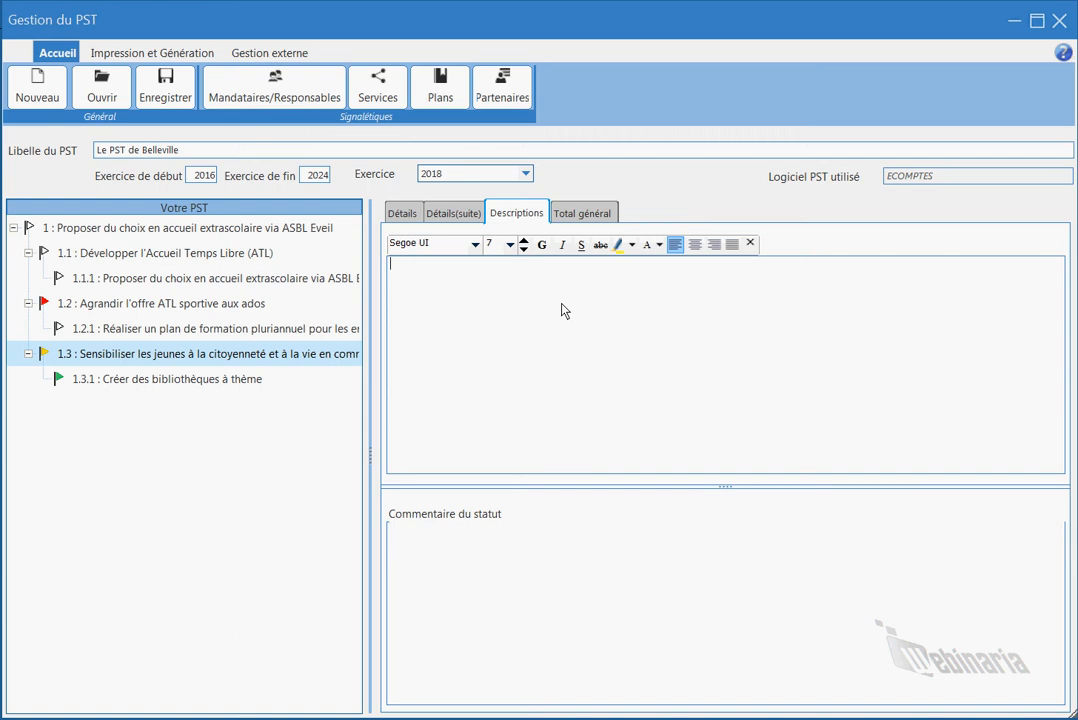
{"action": "type", "text": "azrazrar"}
{"action": "key", "text": "Return"}
{"action": "type", "text": "azrarazra"}
{"action": "key", "text": "Return"}
{"action": "key", "text": "Return"}
{"action": "type", "text": "azrarazr "}
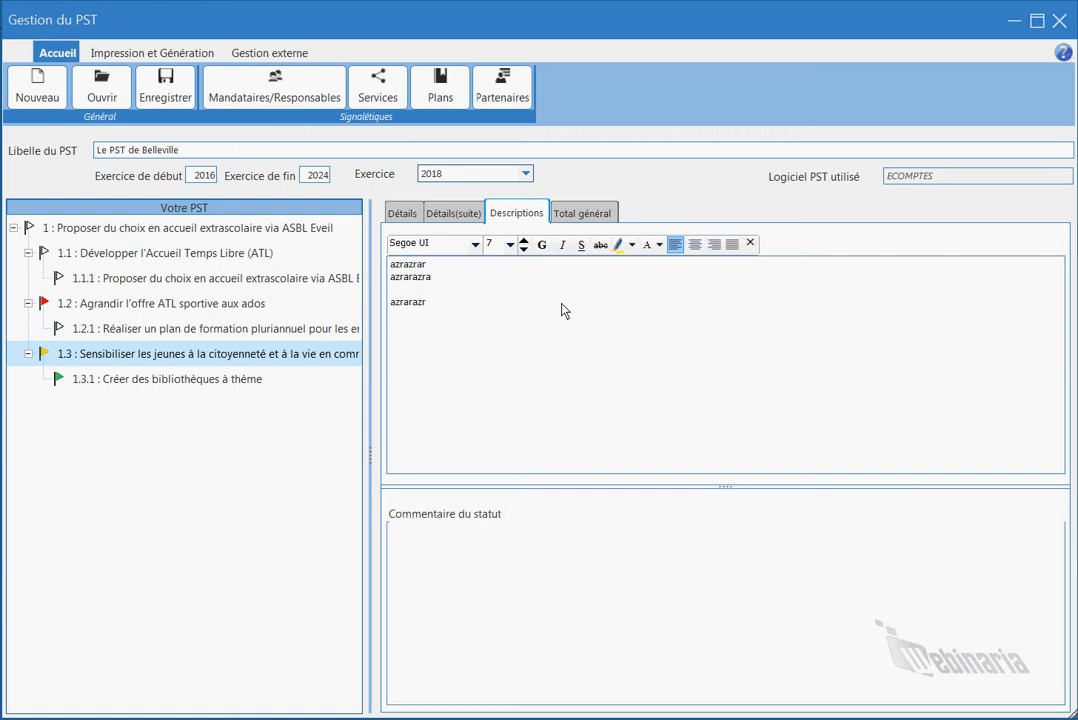
{"action": "type", "text": "zetzetzet cccopzerzer"}
Add the status comment 'mon commentaire' and show the Total général summary.
{"action": "left_click", "coordinate": [476, 595]}
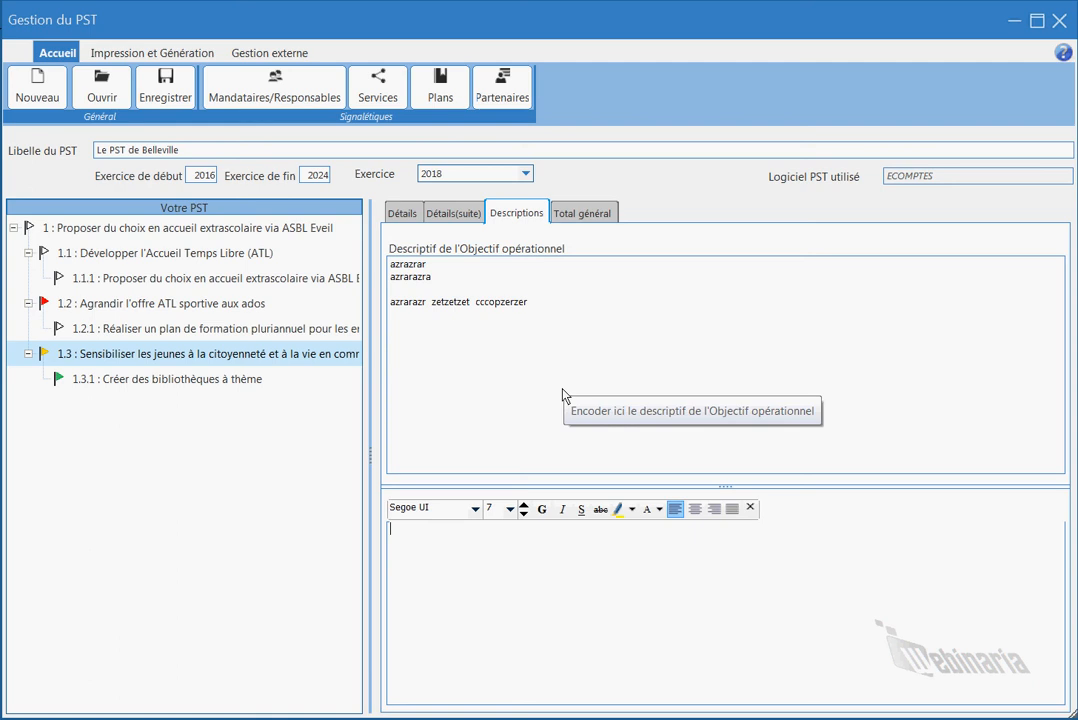
{"action": "type", "text": "mon commentai"}
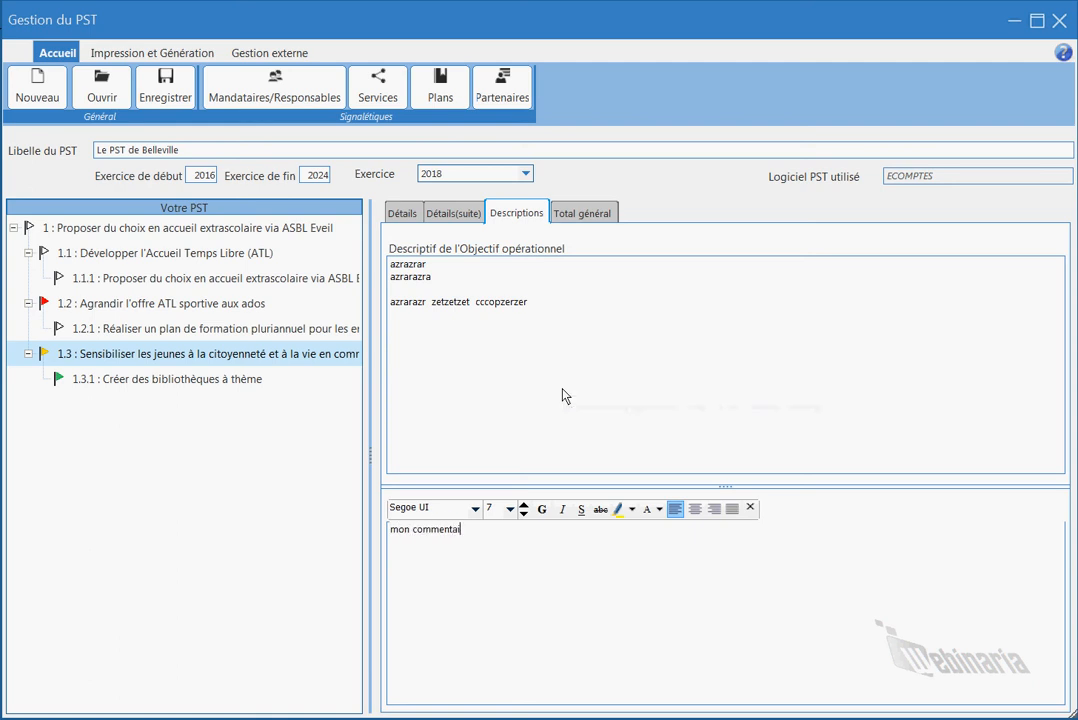
{"action": "type", "text": "re"}
{"action": "key", "text": "Return"}
{"action": "left_click", "coordinate": [600, 214]}
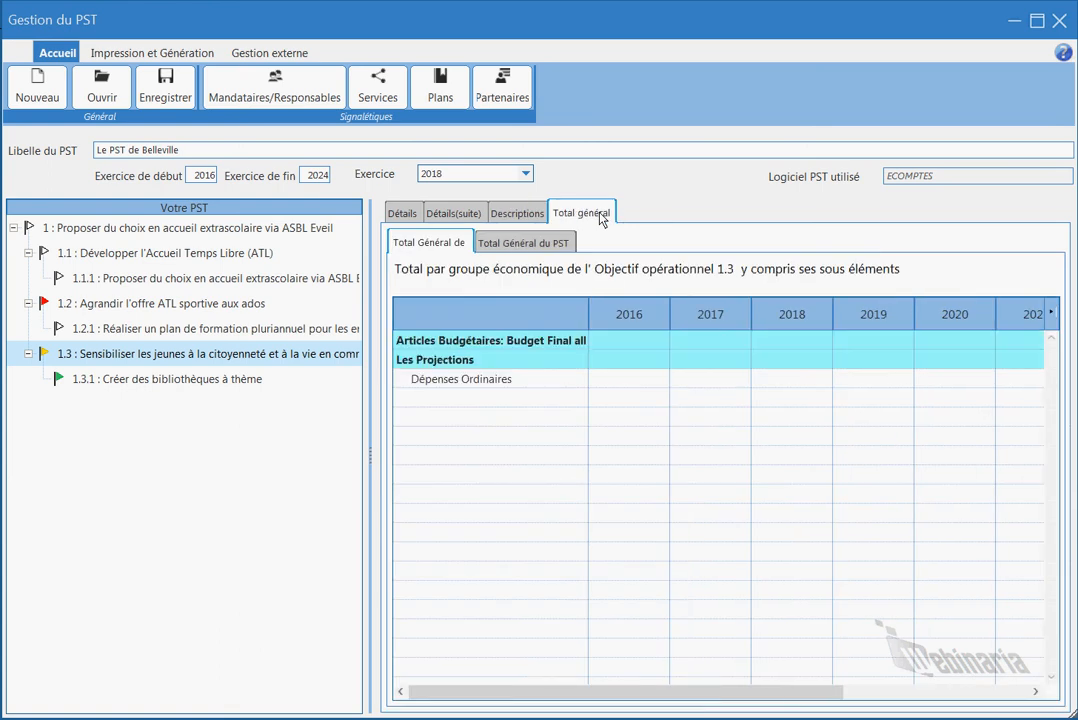
{"action": "left_click", "coordinate": [533, 363]}
Check action 1.3.1's overall totals, description and comment, and partners and plans, then return to its main details.
{"action": "left_click", "coordinate": [213, 383]}
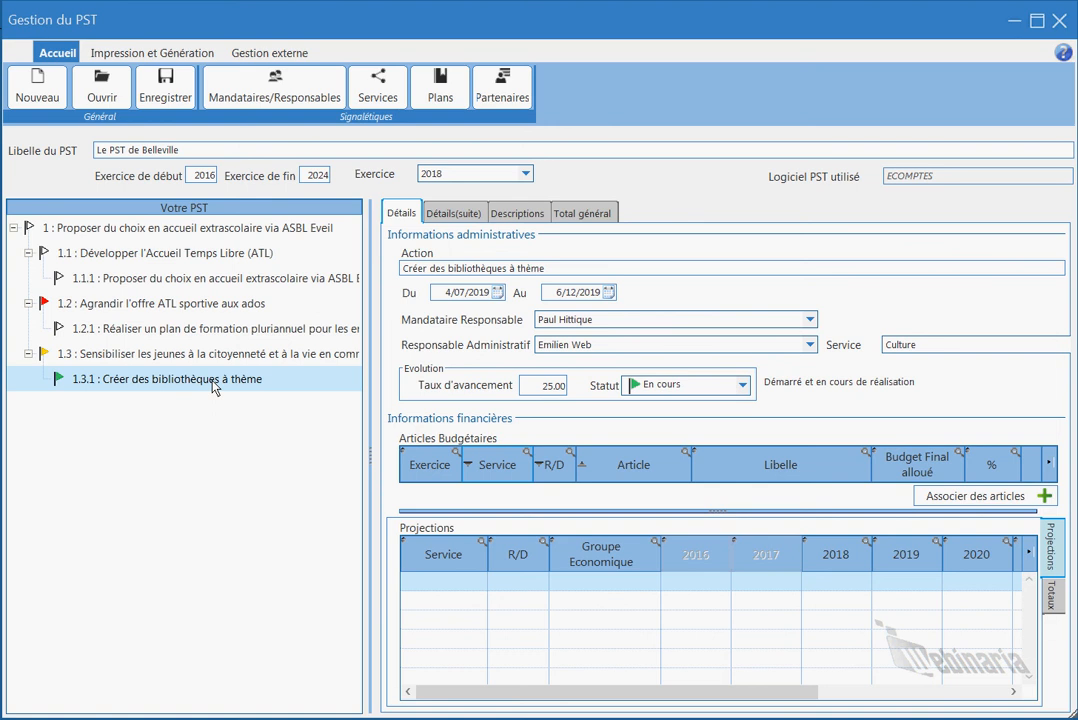
{"action": "left_click", "coordinate": [578, 216]}
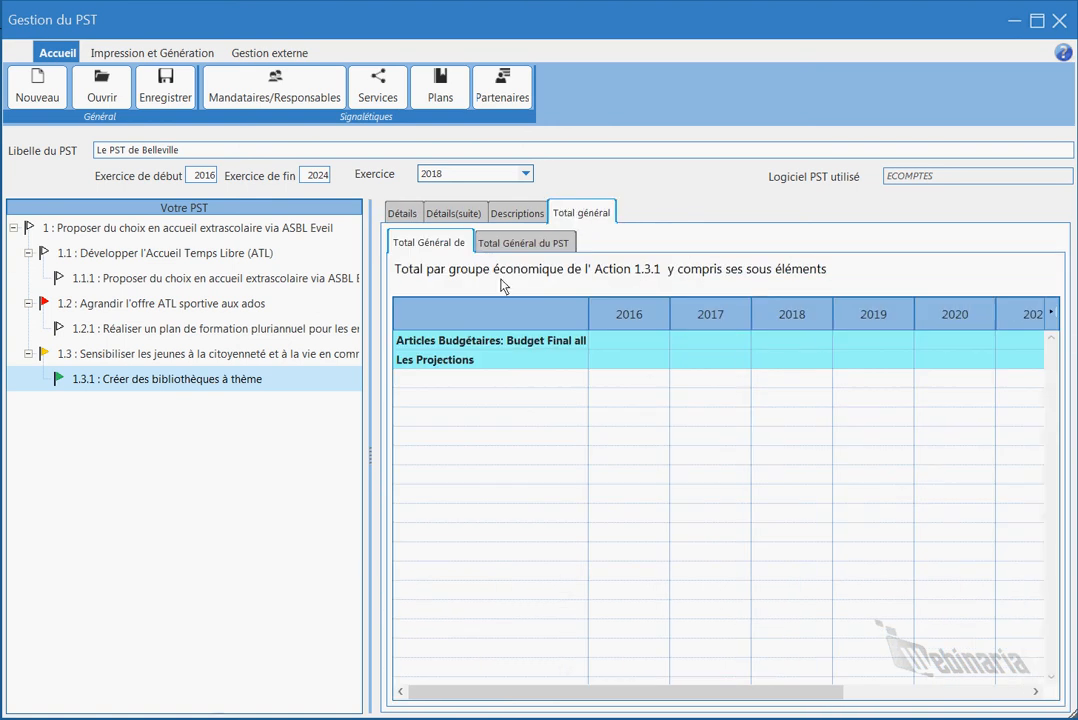
{"action": "left_click", "coordinate": [527, 216]}
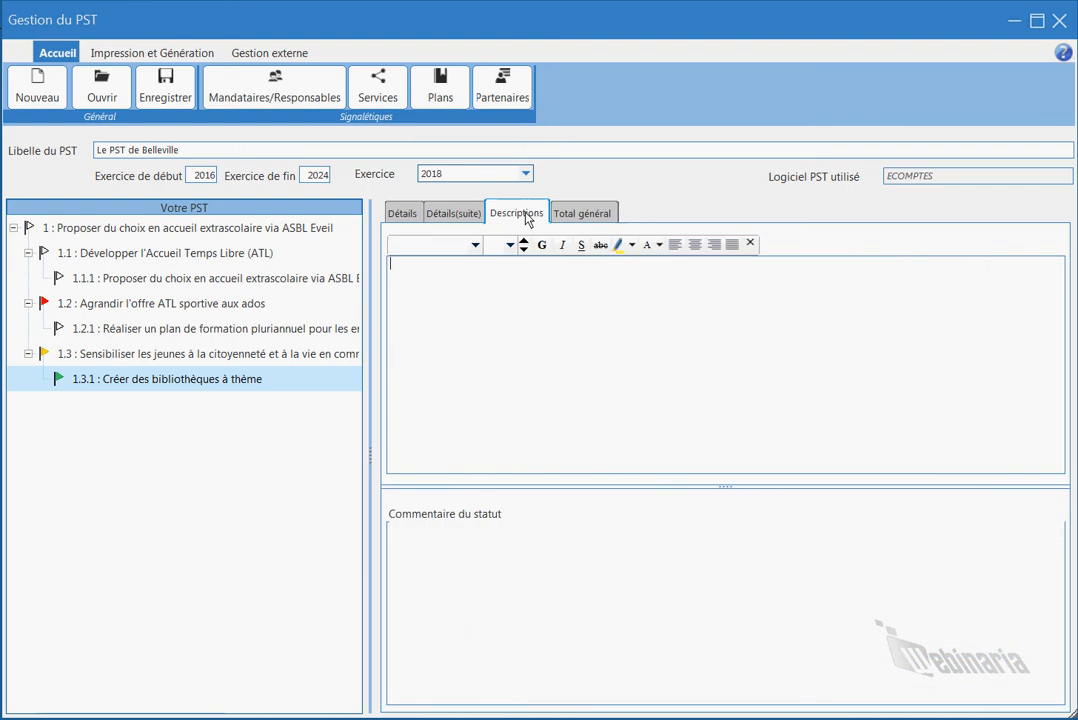
{"action": "left_click", "coordinate": [446, 216]}
{"action": "left_click", "coordinate": [403, 215]}
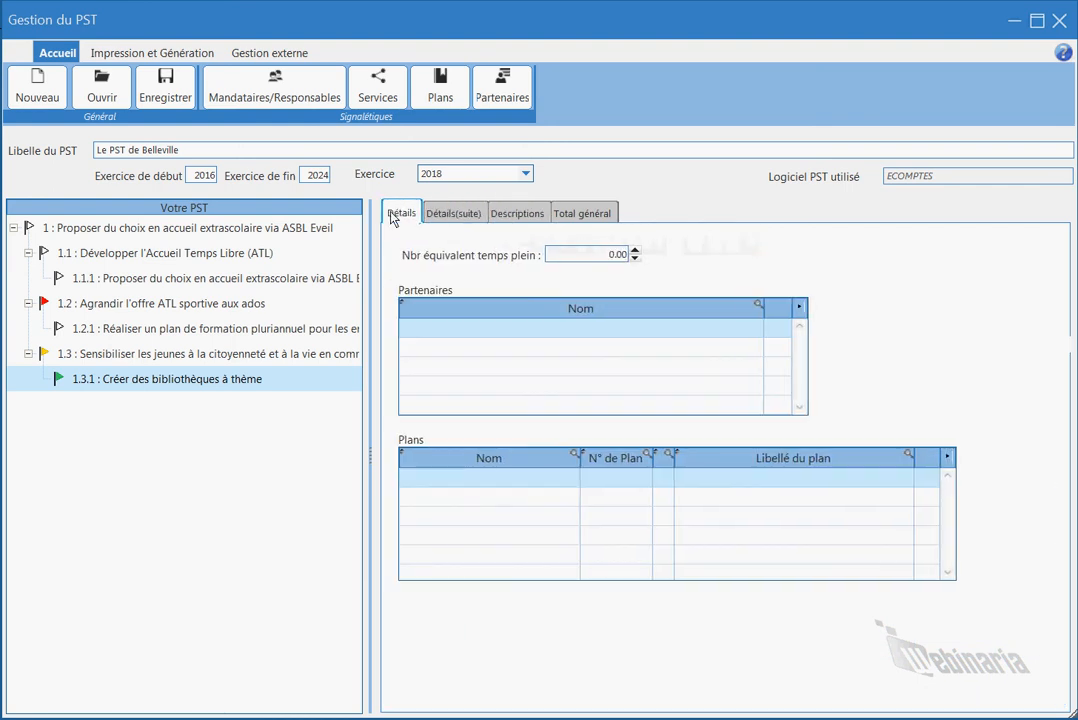